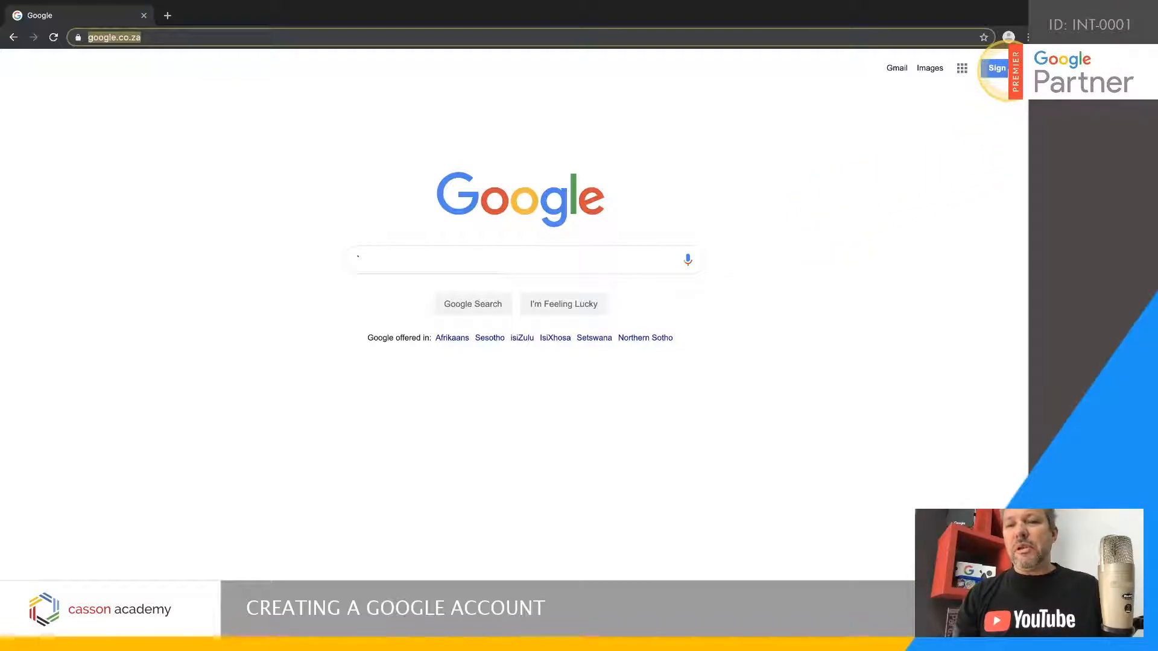
# - Go from the google.co.za homepage to the Google sign-in page
pyautogui.click(1005, 71)
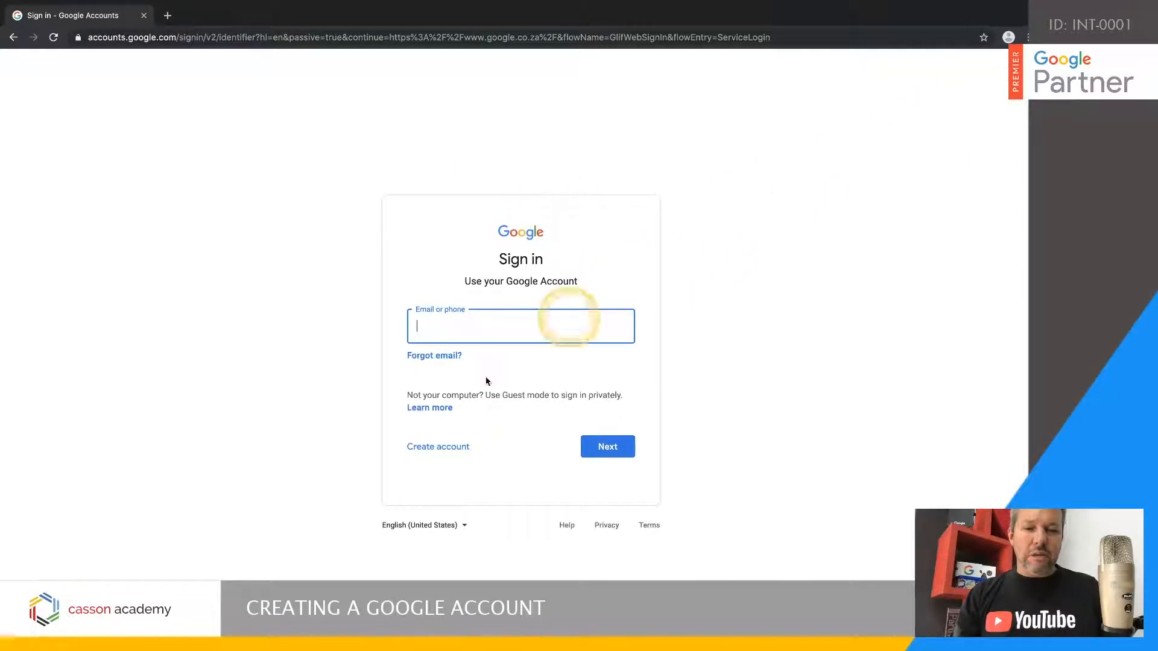
# - Start a new Google account with the 'To manage my business' option
pyautogui.click(437, 451)
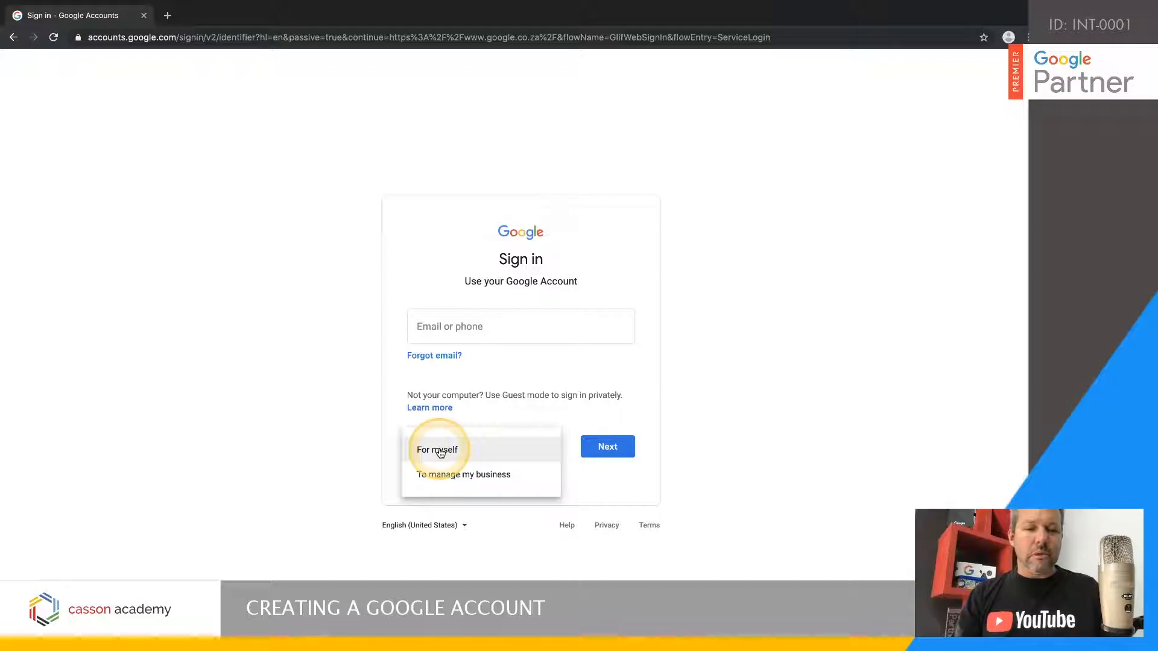
pyautogui.click(444, 453)
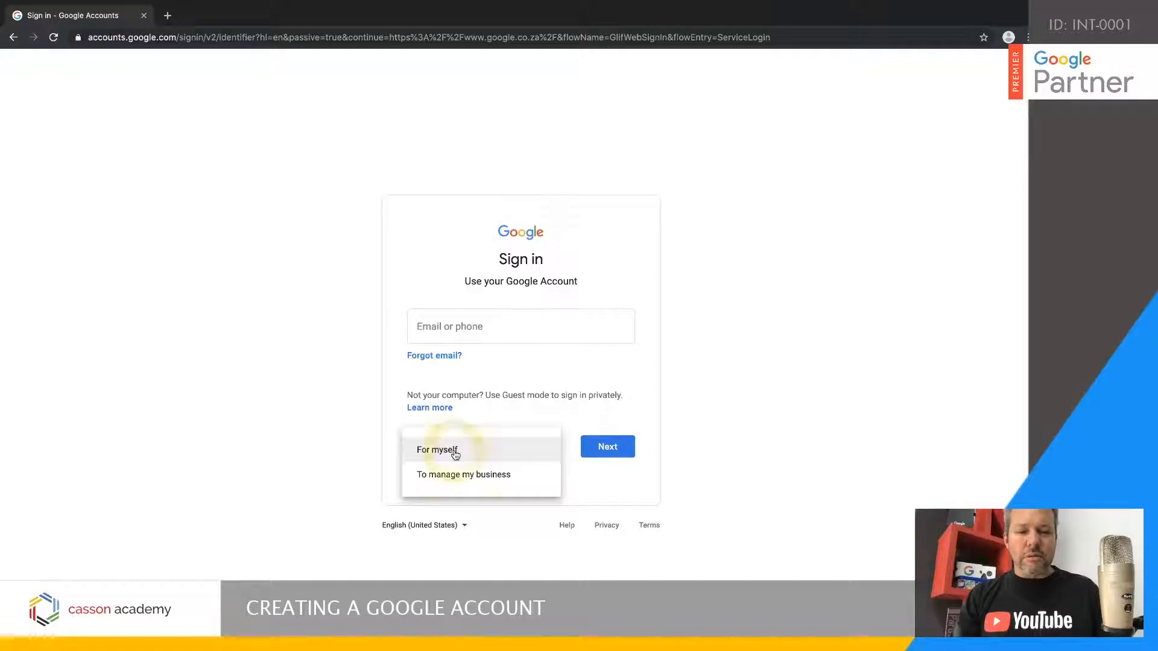
pyautogui.click(474, 478)
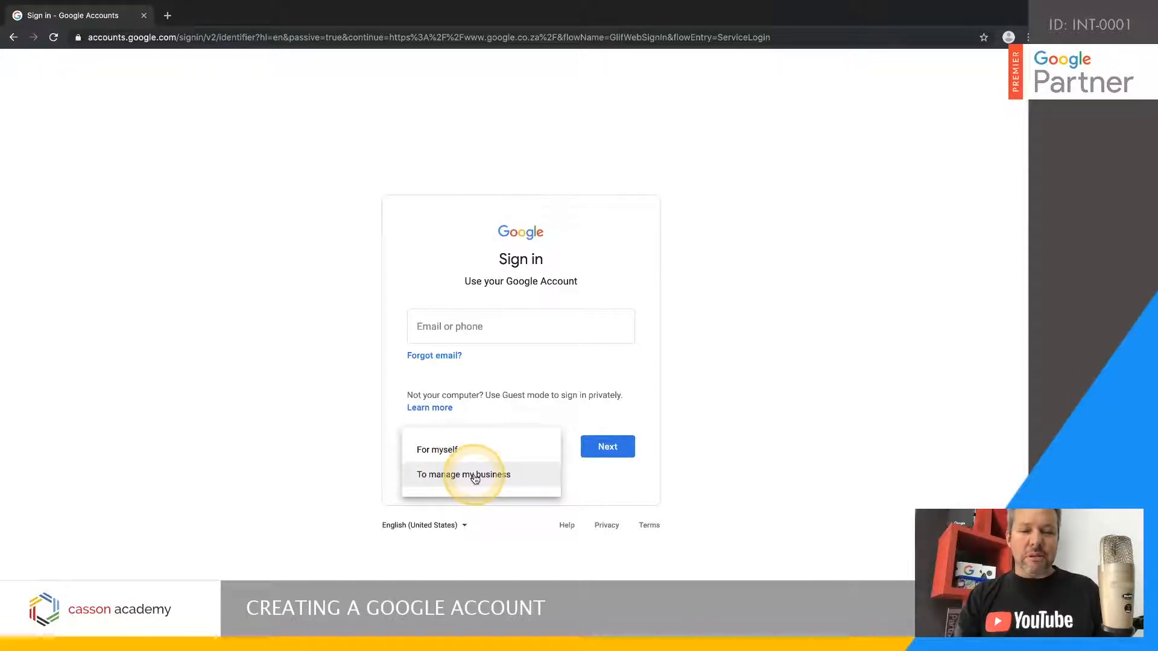
pyautogui.click(474, 479)
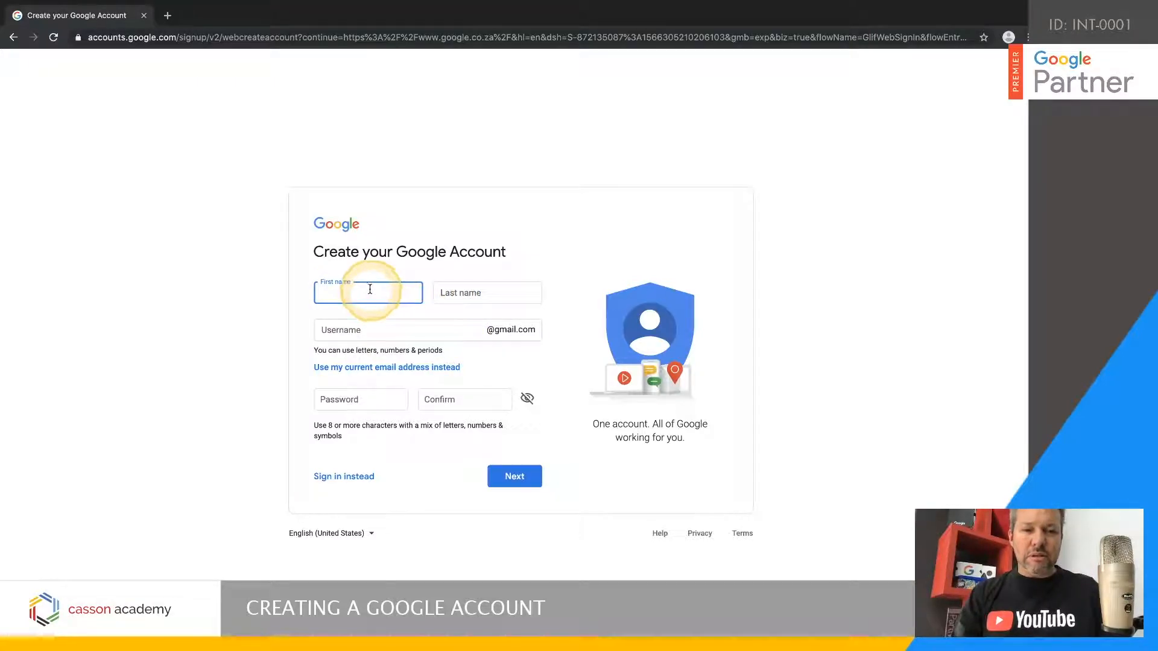
# - Enter the account holder's first name, then move to the Last name field
pyautogui.write('Tom')
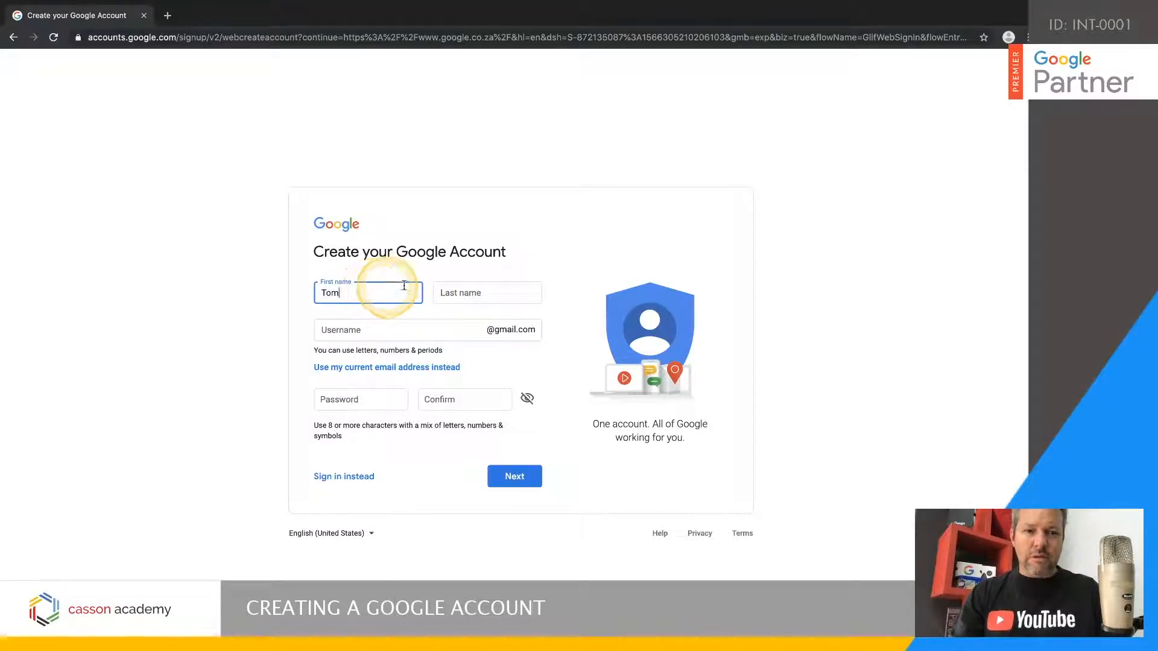
pyautogui.click(452, 293)
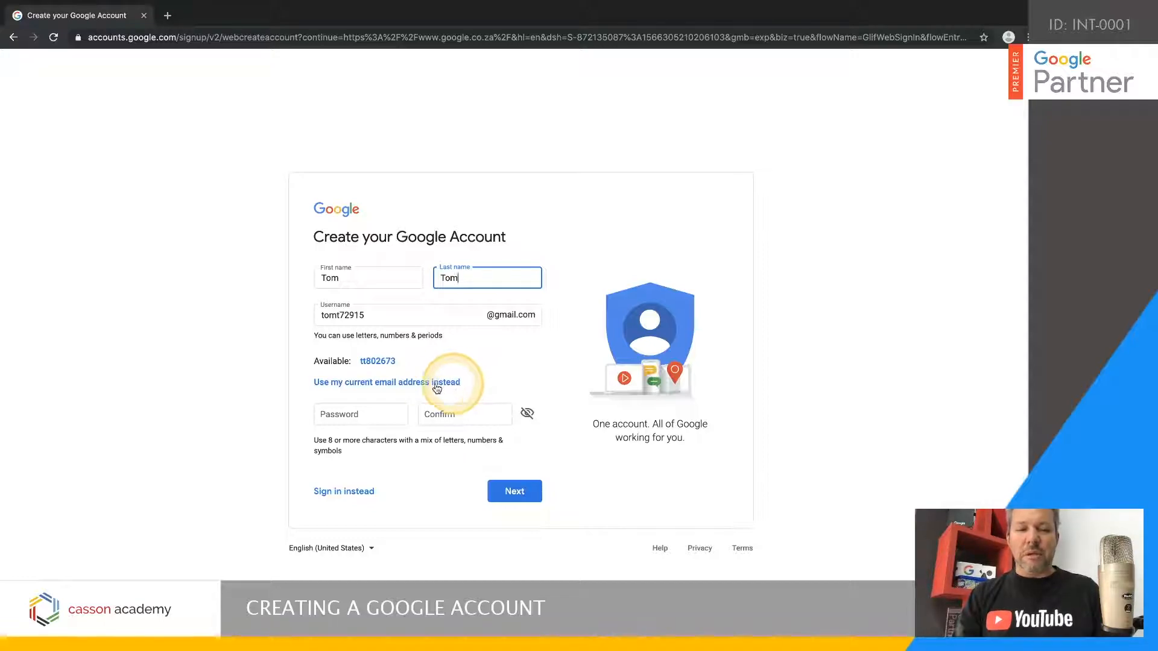
# - Use the existing business email instead of Gmail, set and confirm a password, and submit
pyautogui.click(354, 384)
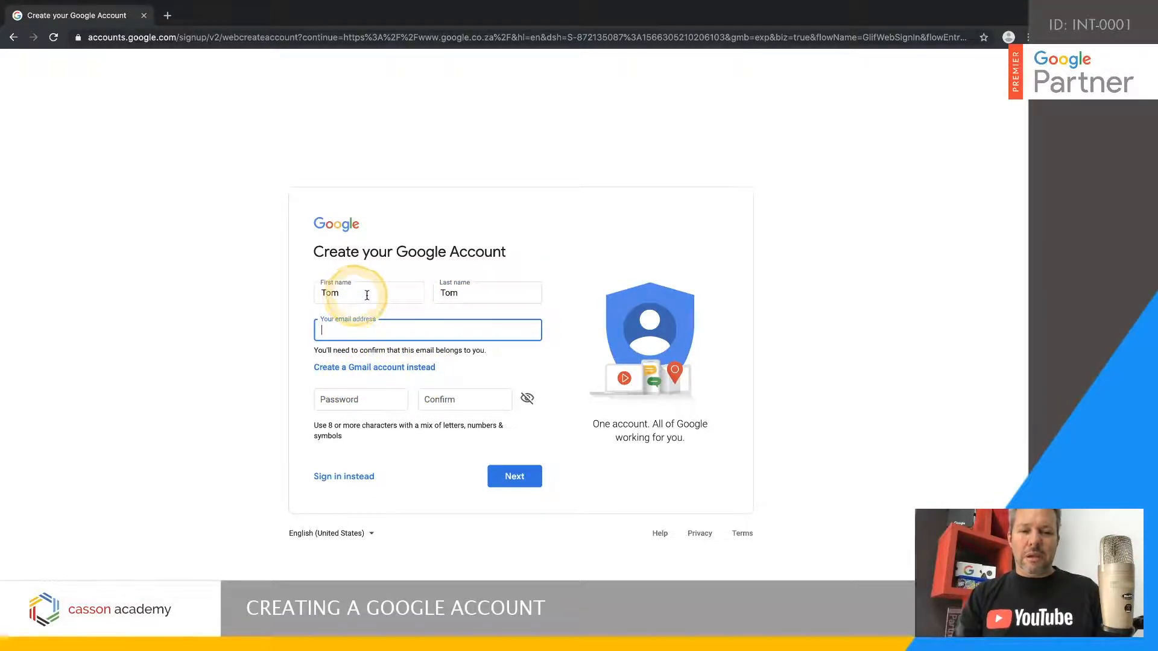
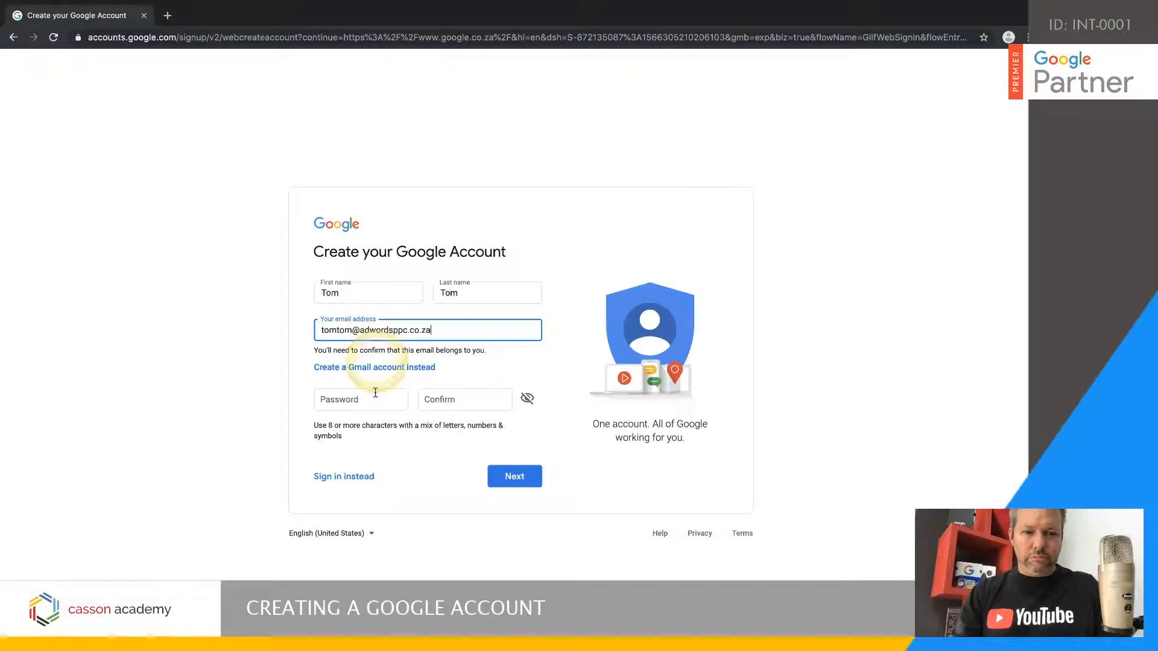
pyautogui.click(349, 400)
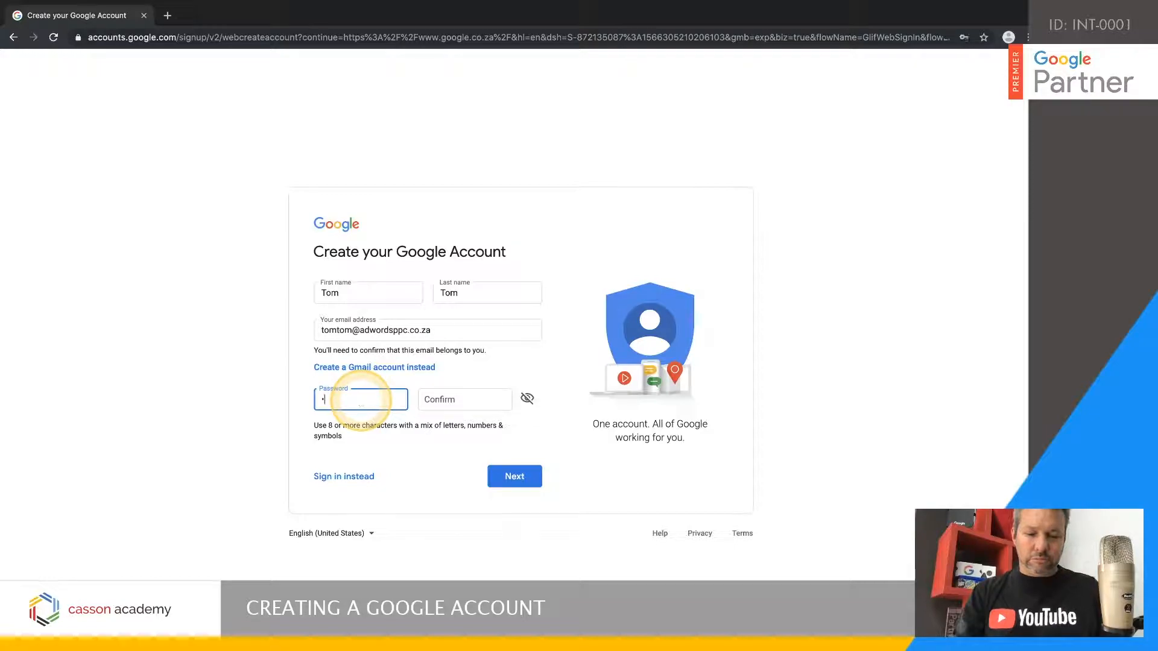
pyautogui.write('•••')
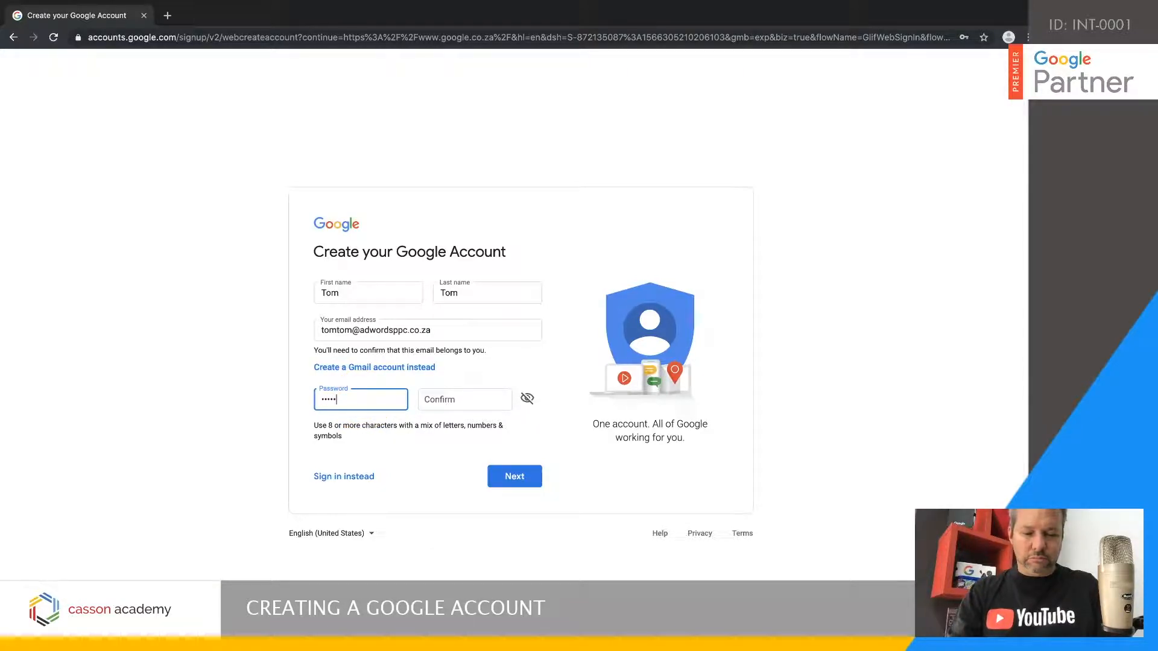
pyautogui.click(361, 400)
pyautogui.write('•••')
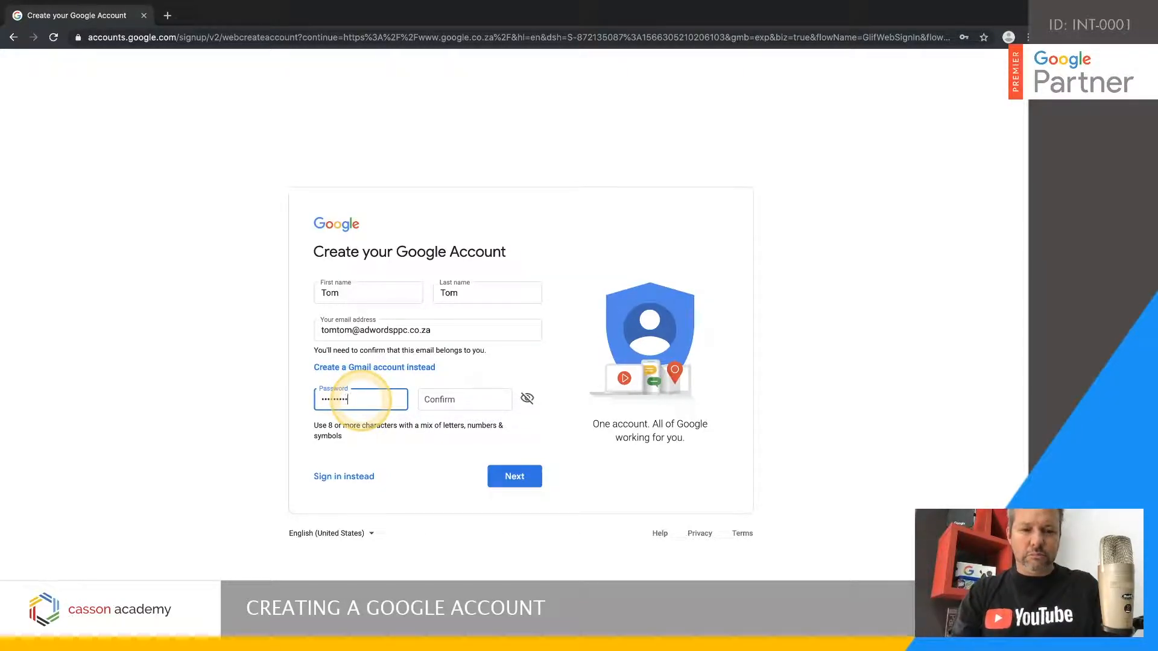
pyautogui.click(440, 402)
pyautogui.write('••••••')
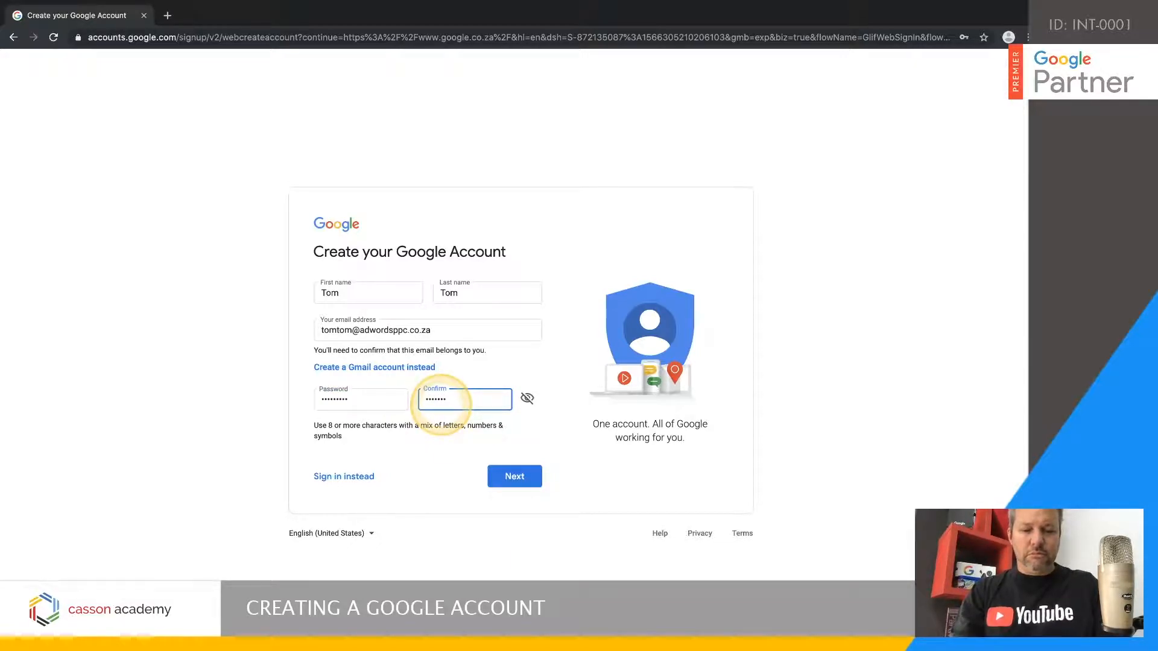
pyautogui.write('•')
pyautogui.click(508, 479)
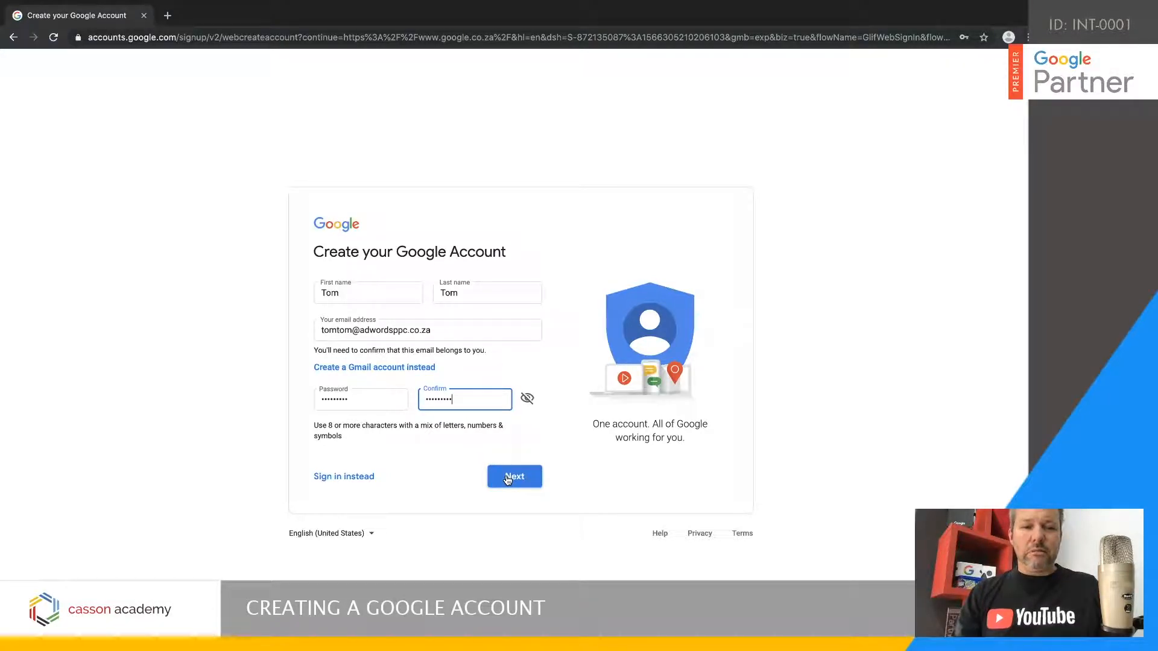
pyautogui.click(508, 479)
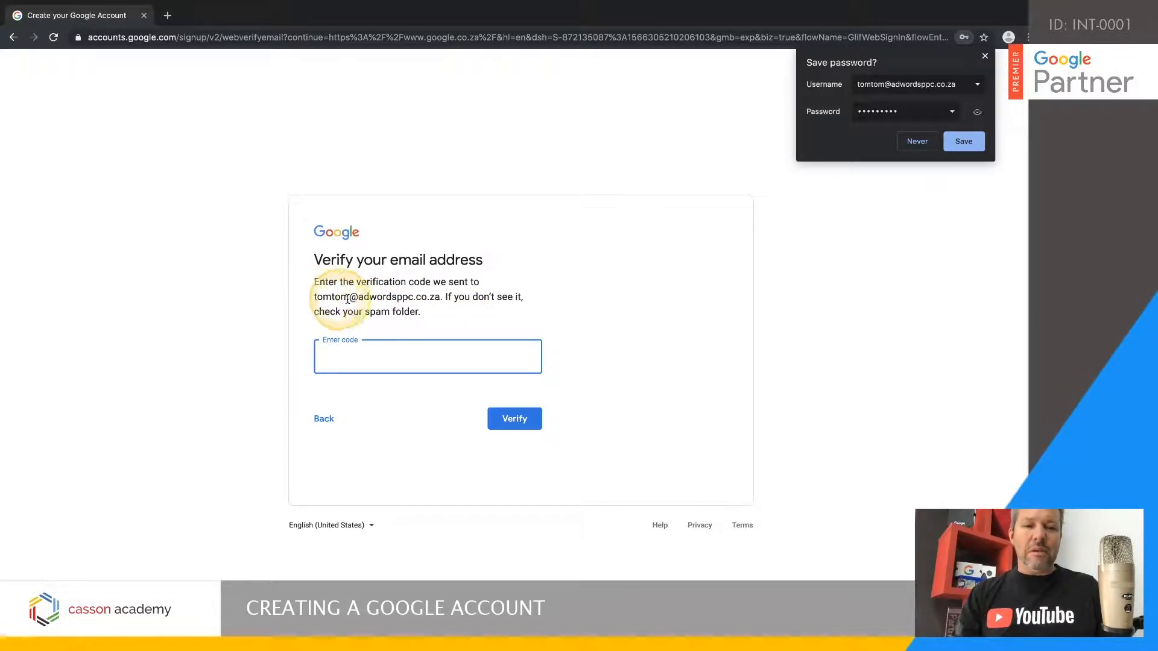
# - Dismiss Chrome's save-password offer and switch desktops to the Mail app
pyautogui.click(984, 57)
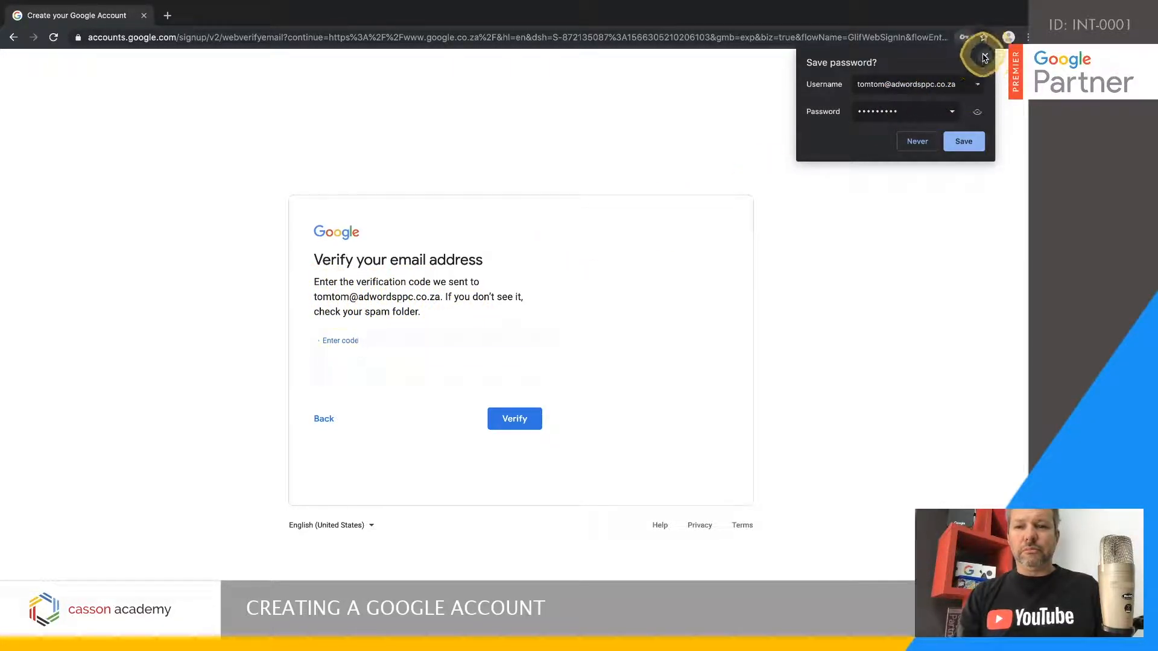
pyautogui.hotkey('ctrl', 'Left')
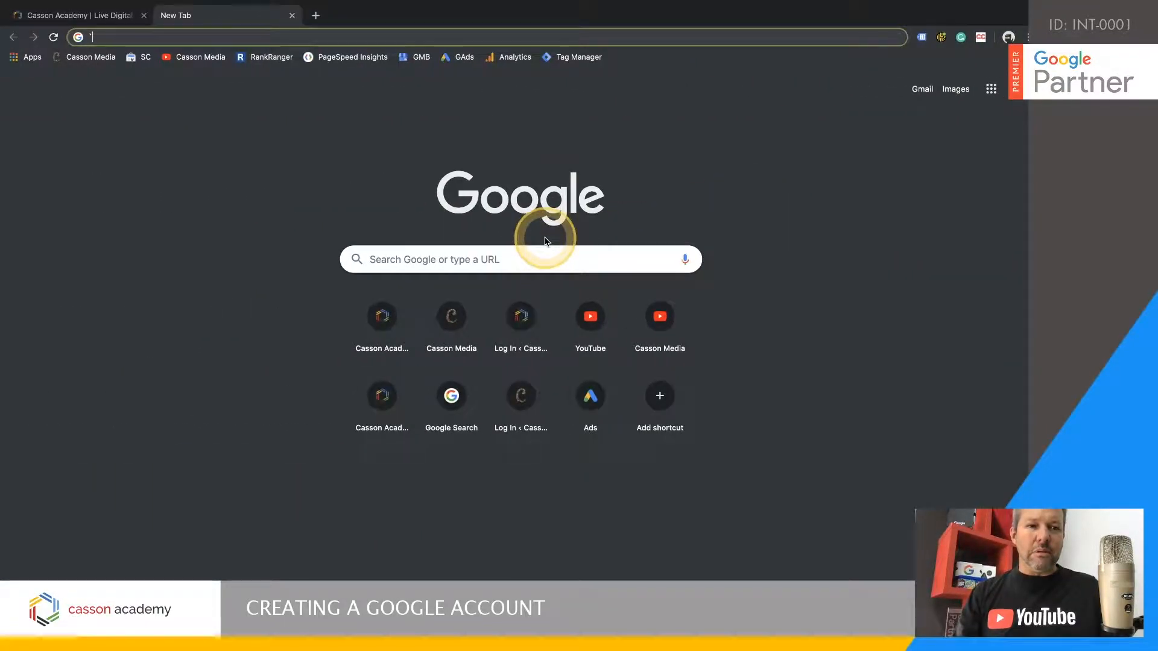
pyautogui.hotkey('ctrl', 'Left')
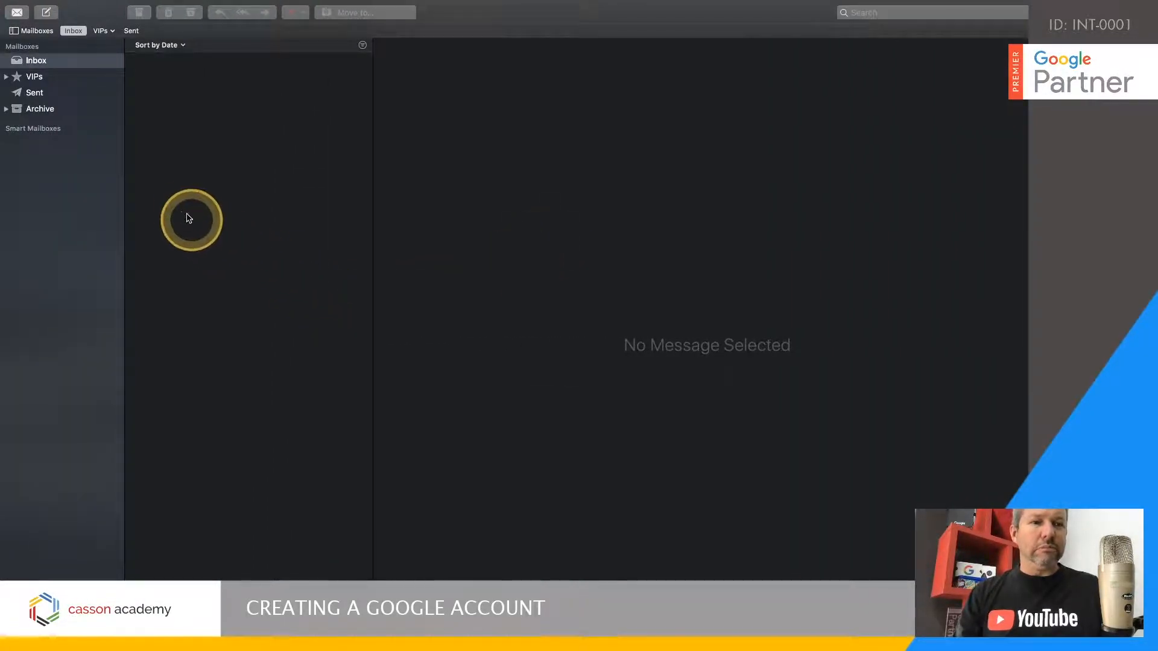
# - Fetch new mail and open the newest Google verification email
pyautogui.click(72, 61)
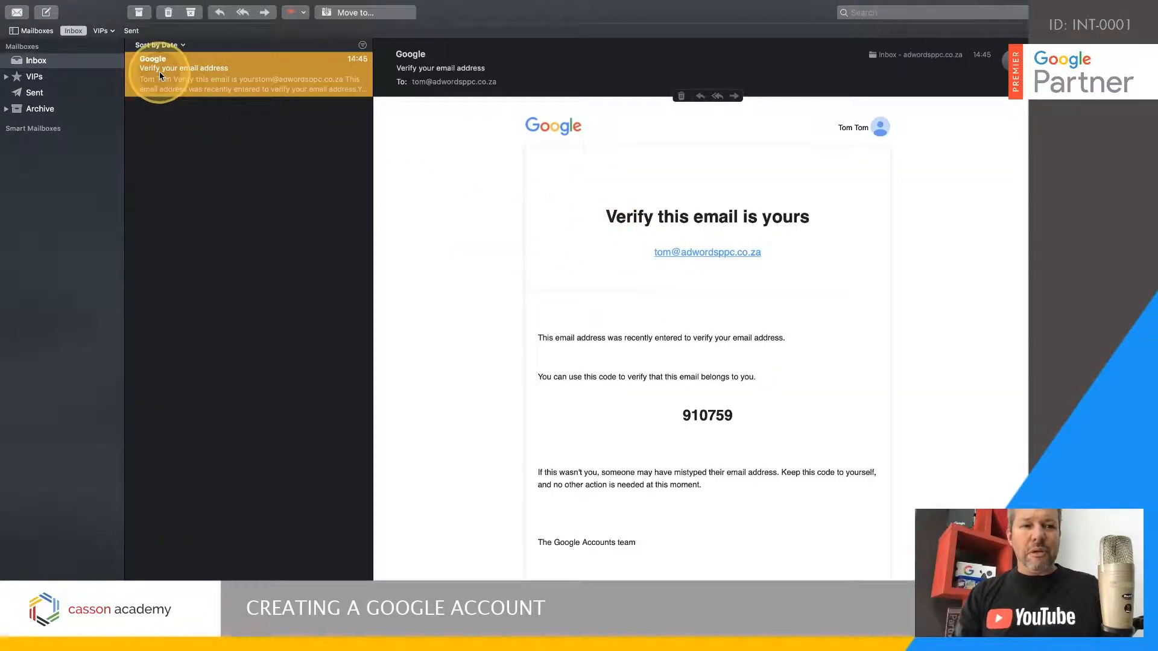
pyautogui.scroll(-1, 627, 338)
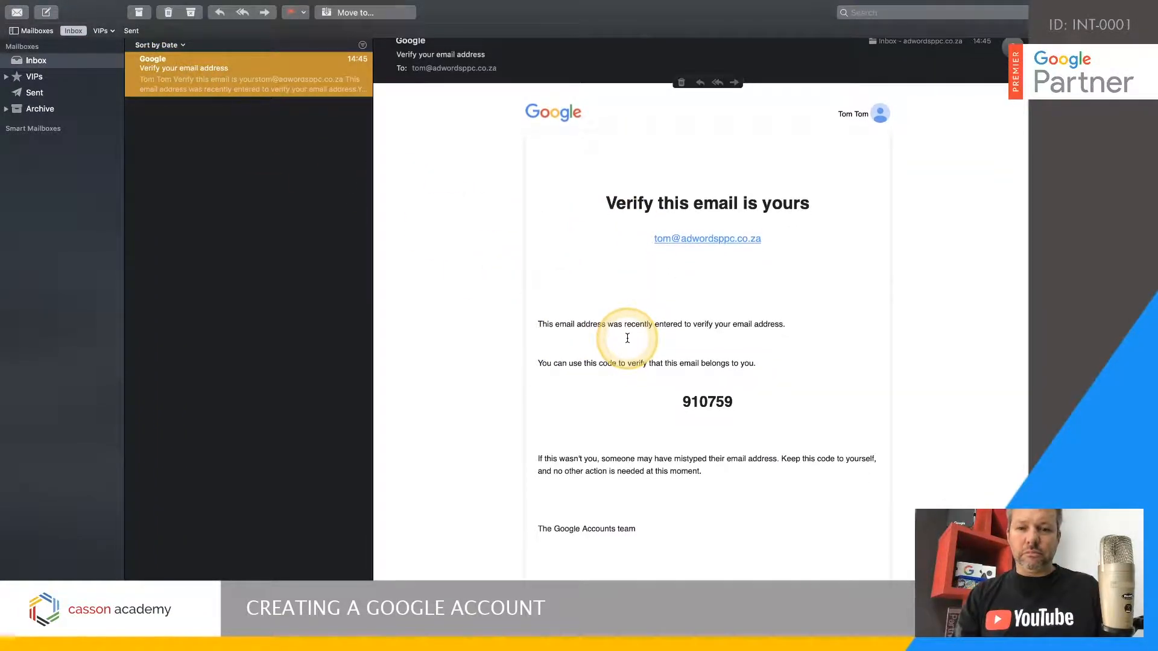
pyautogui.scroll(1, 627, 337)
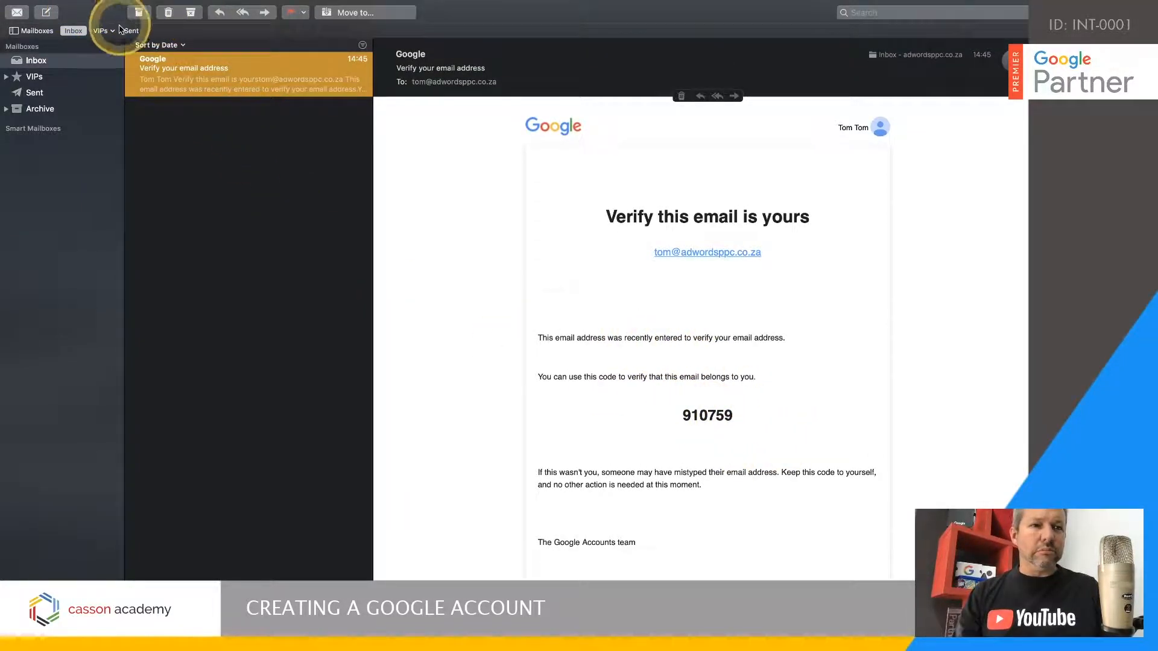
pyautogui.click(16, 13)
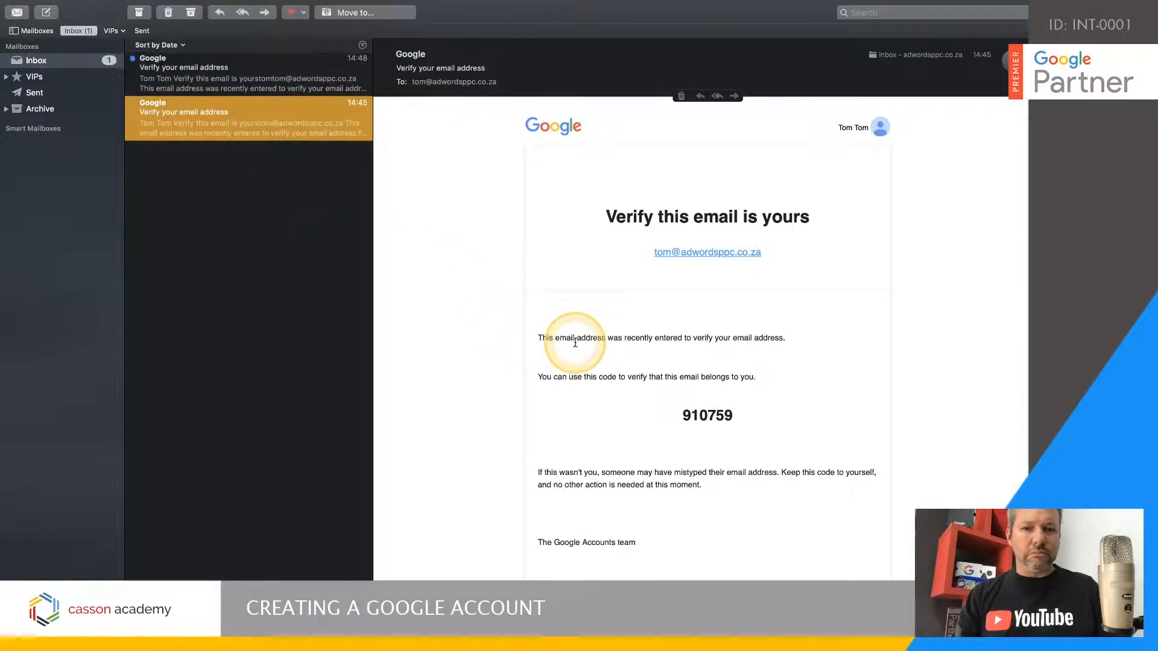
pyautogui.click(271, 76)
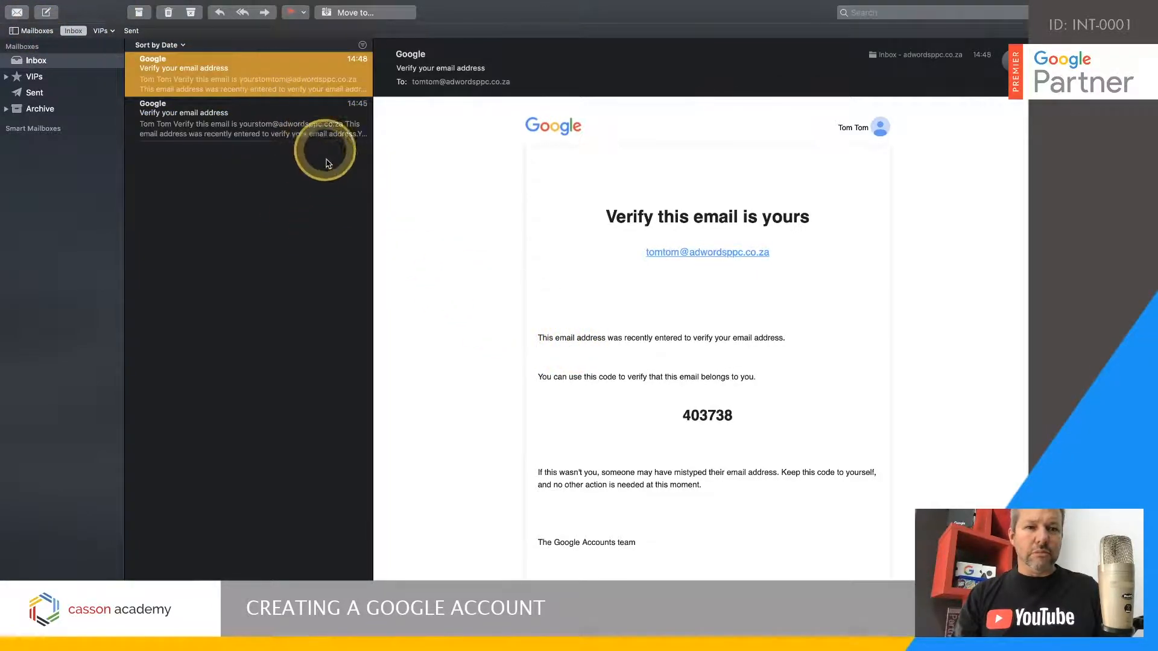
pyautogui.click(265, 122)
pyautogui.click(276, 78)
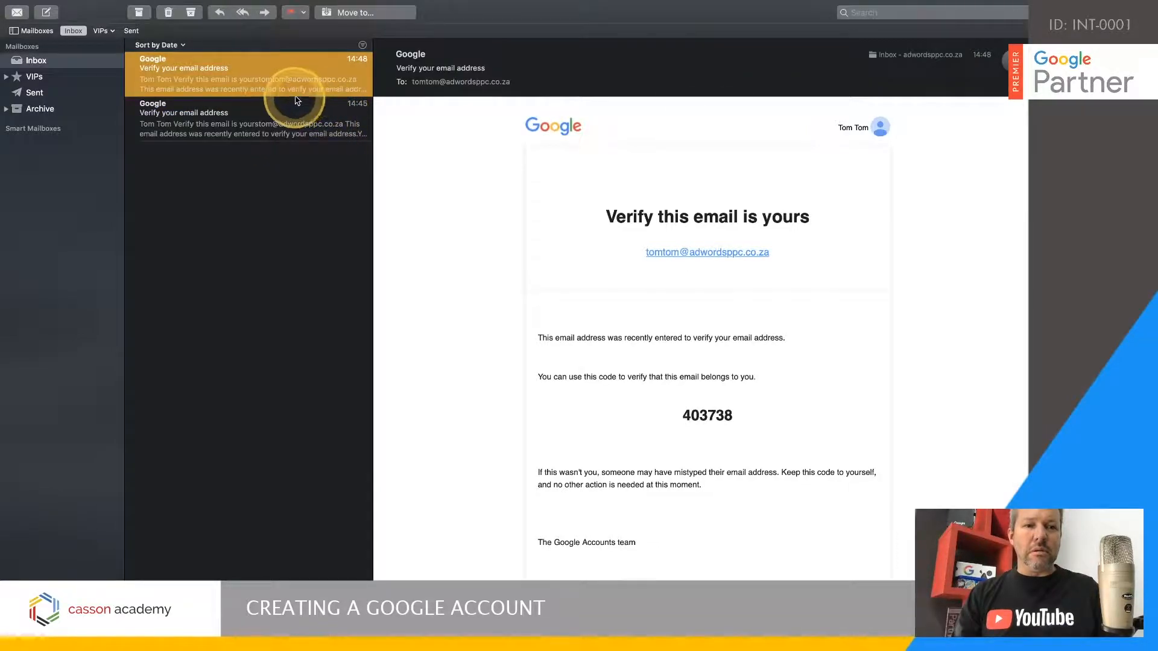
# - Copy the verification code from the email and return to Chrome's verification page
pyautogui.click(748, 422)
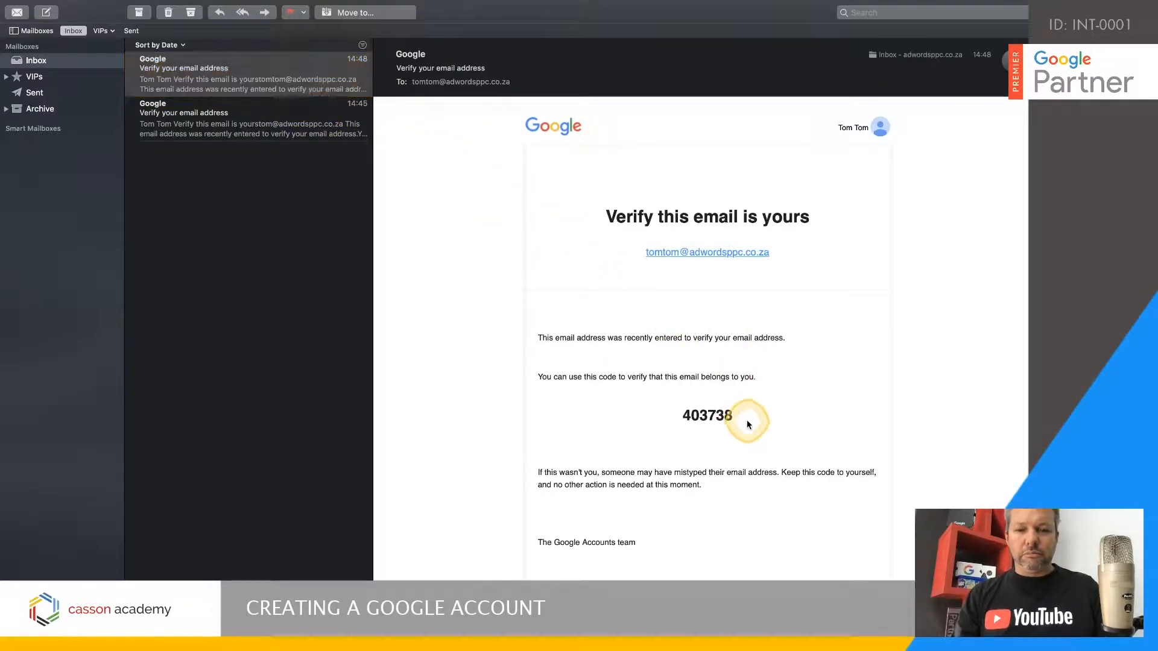
pyautogui.moveTo(668, 411); pyautogui.dragTo(719, 436)
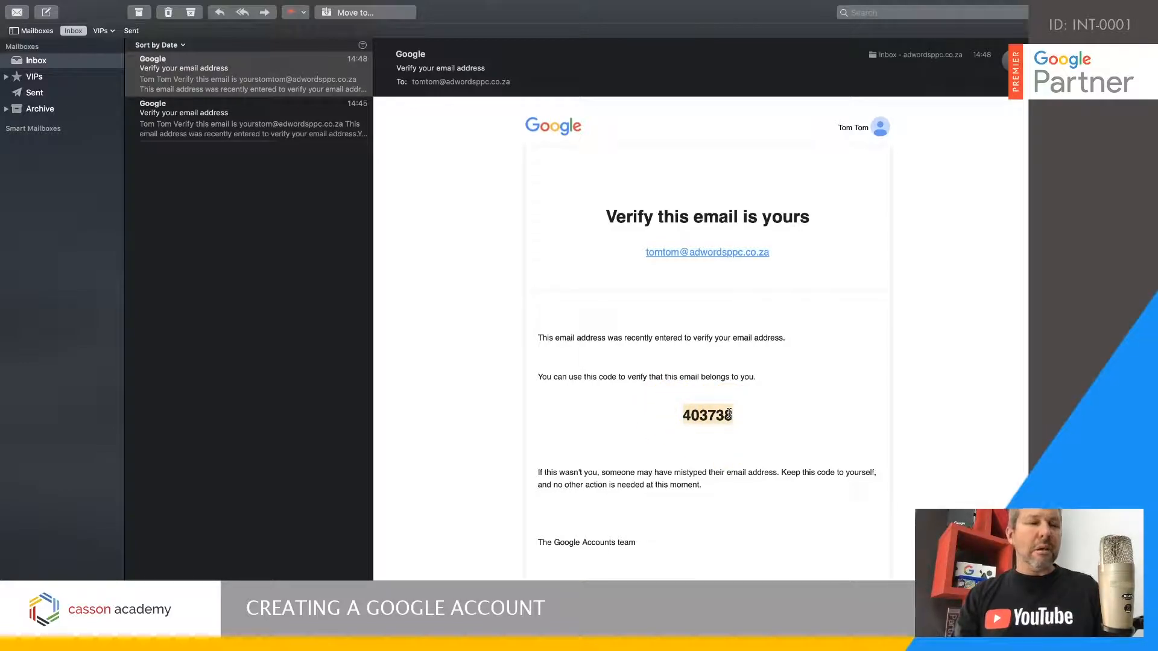
pyautogui.press('super+Tab')
pyautogui.hotkey('ctrl', 'Right')
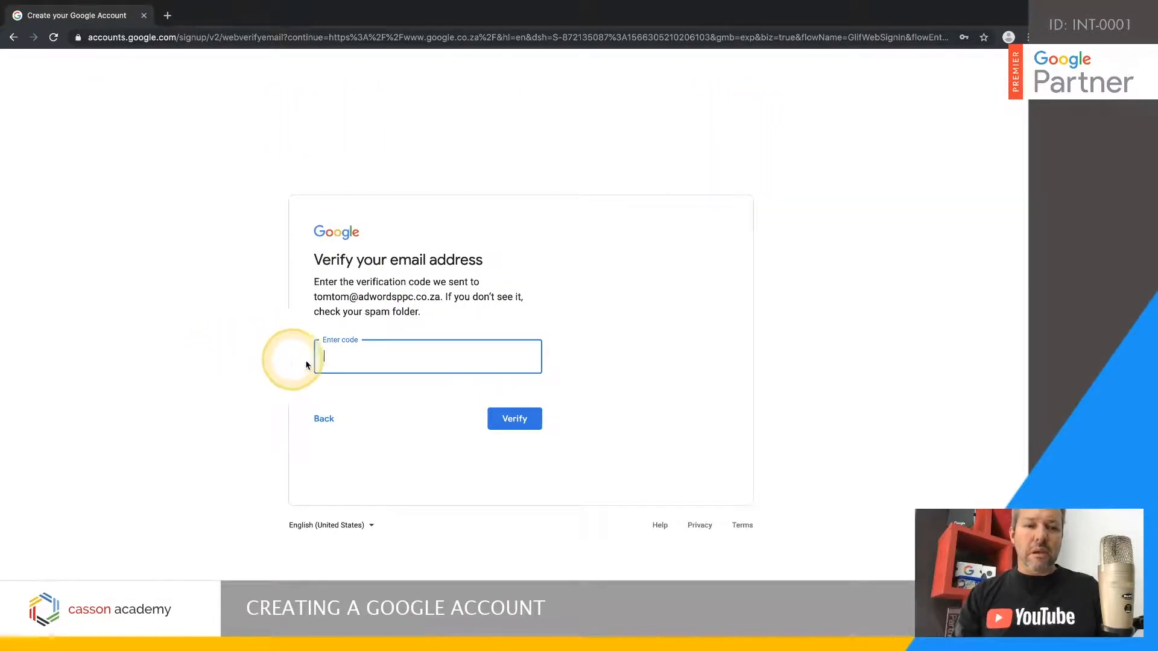
# - Submit the pasted email code, accept the suggested phone number, and verify it with the SMS code
pyautogui.click(524, 424)
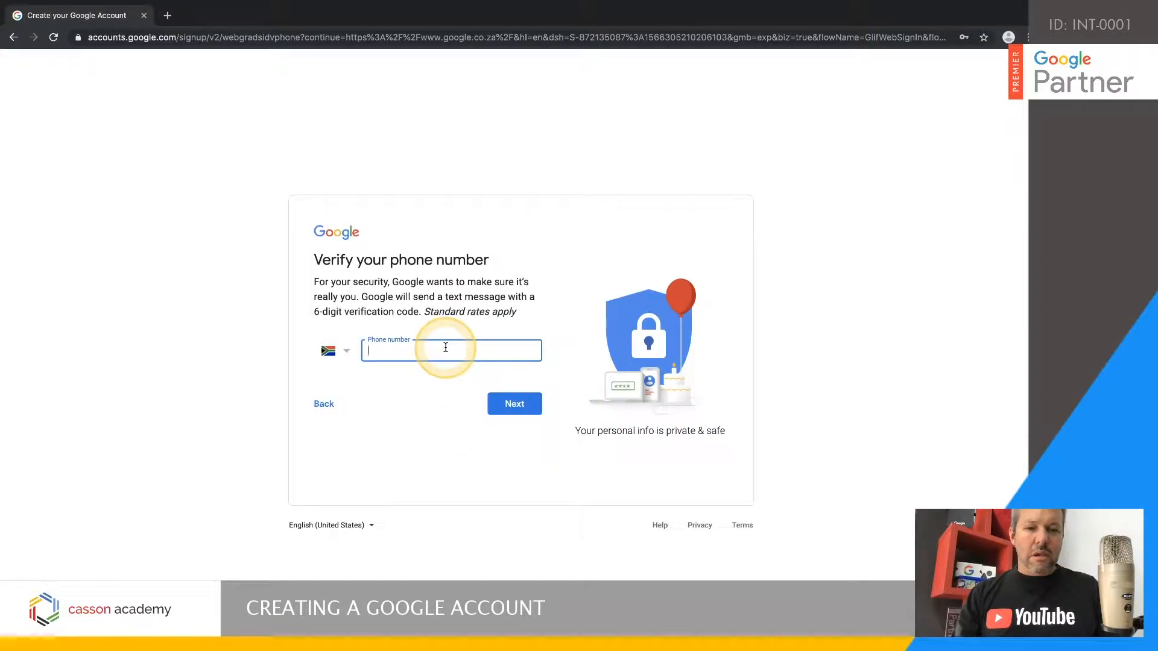
pyautogui.click(445, 349)
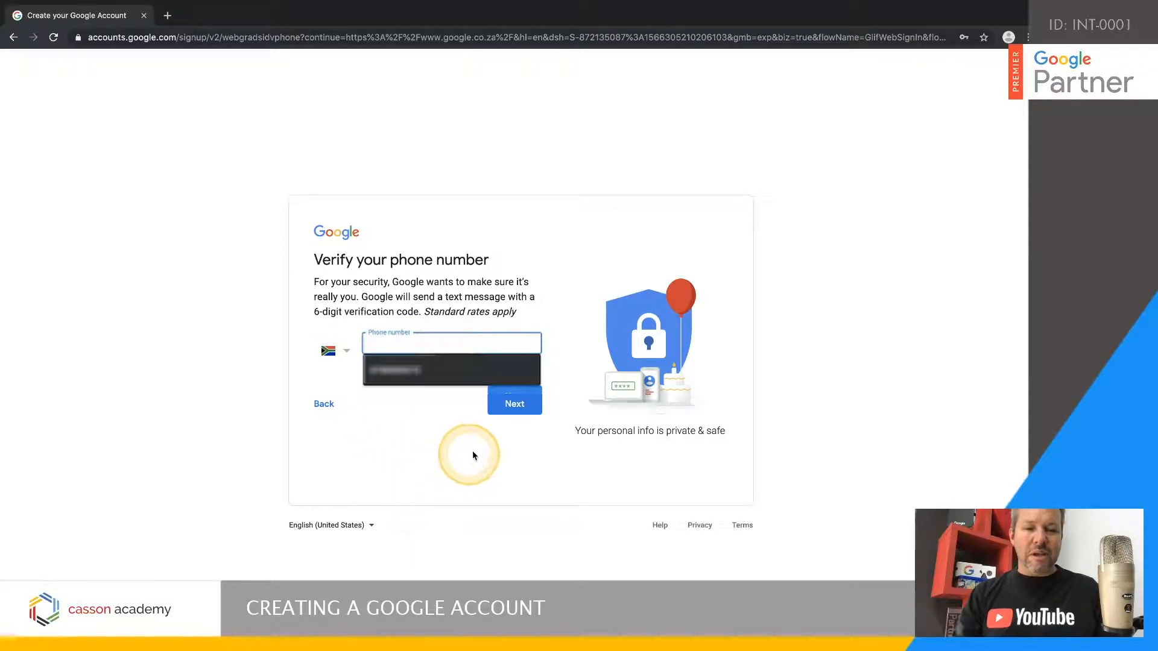
pyautogui.click(514, 408)
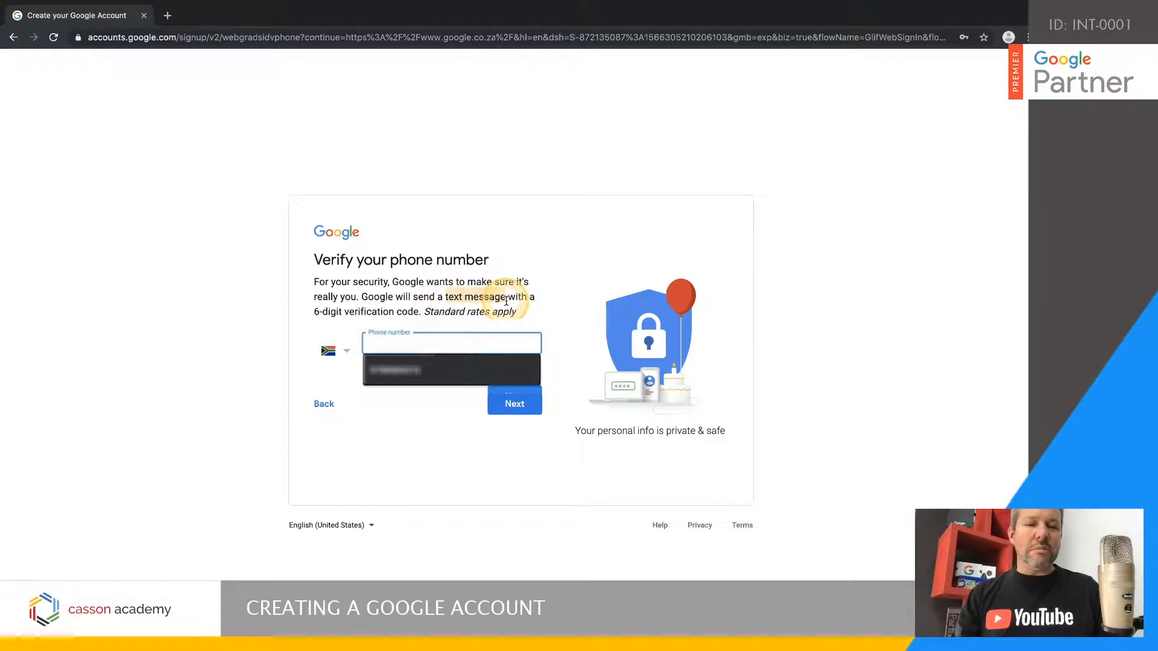
pyautogui.click(512, 409)
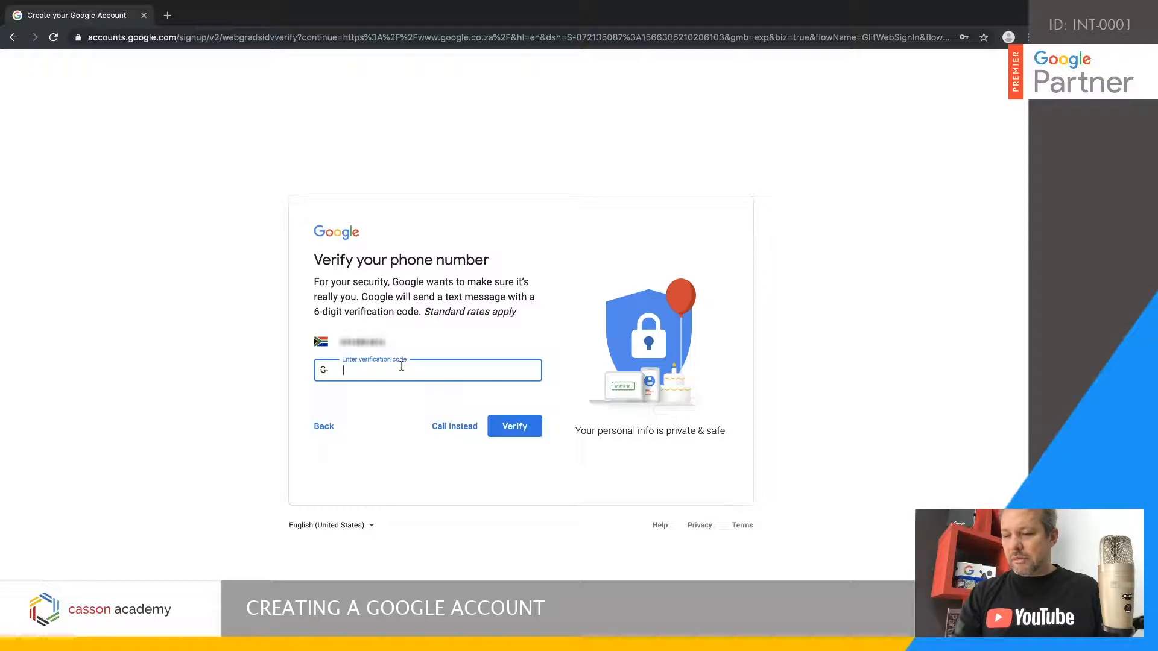
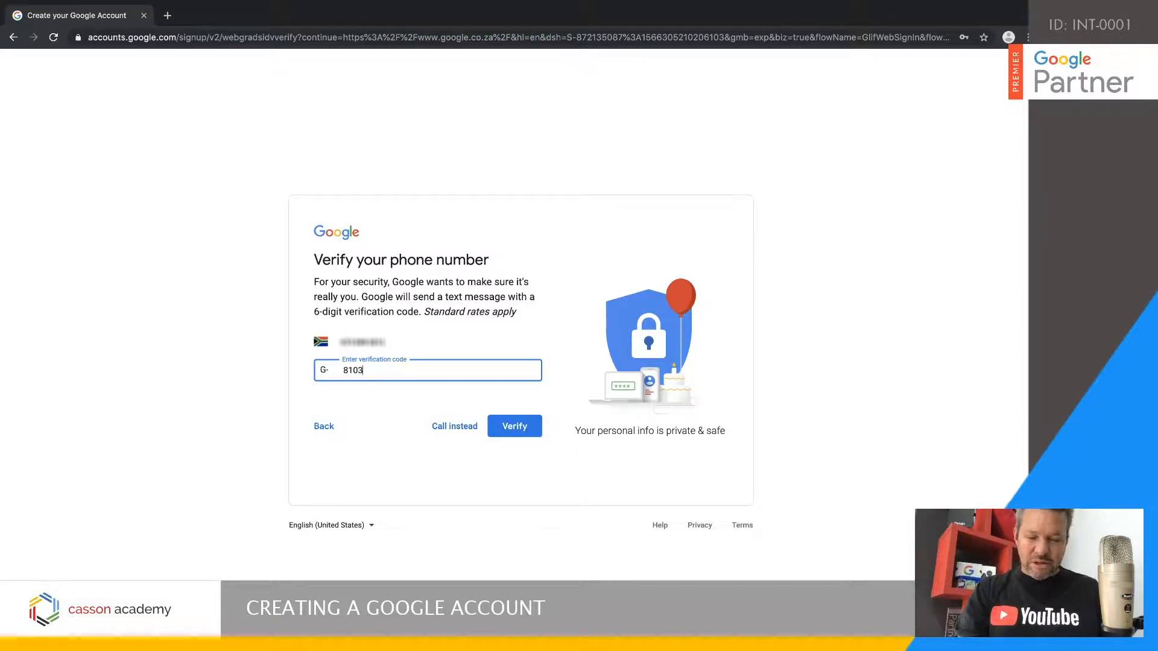
pyautogui.click(515, 429)
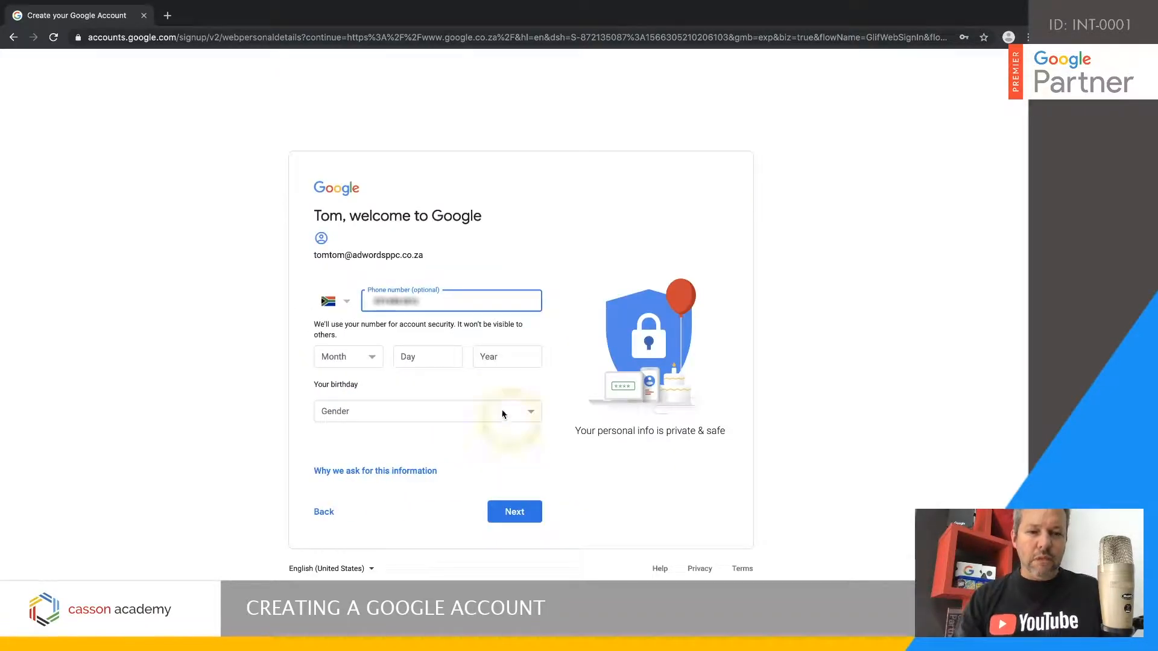
# - Enter birthday June 5 with the birth year, choose gender Male, and continue
pyautogui.click(343, 353)
pyautogui.click(331, 415)
pyautogui.click(417, 357)
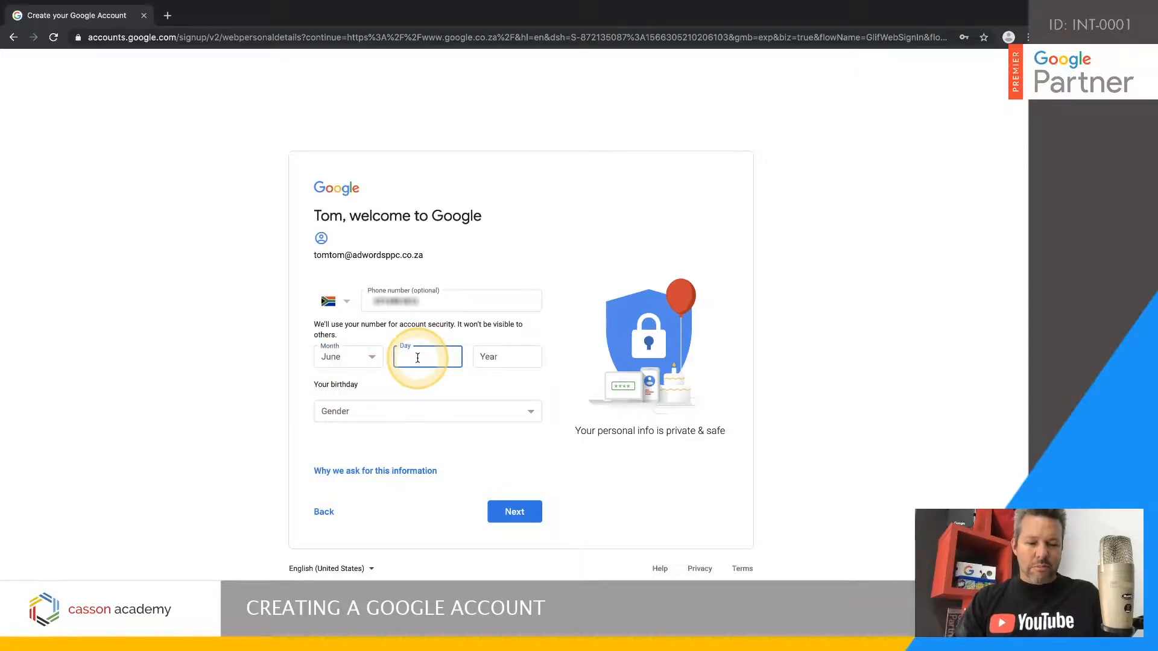
pyautogui.write('5')
pyautogui.click(487, 355)
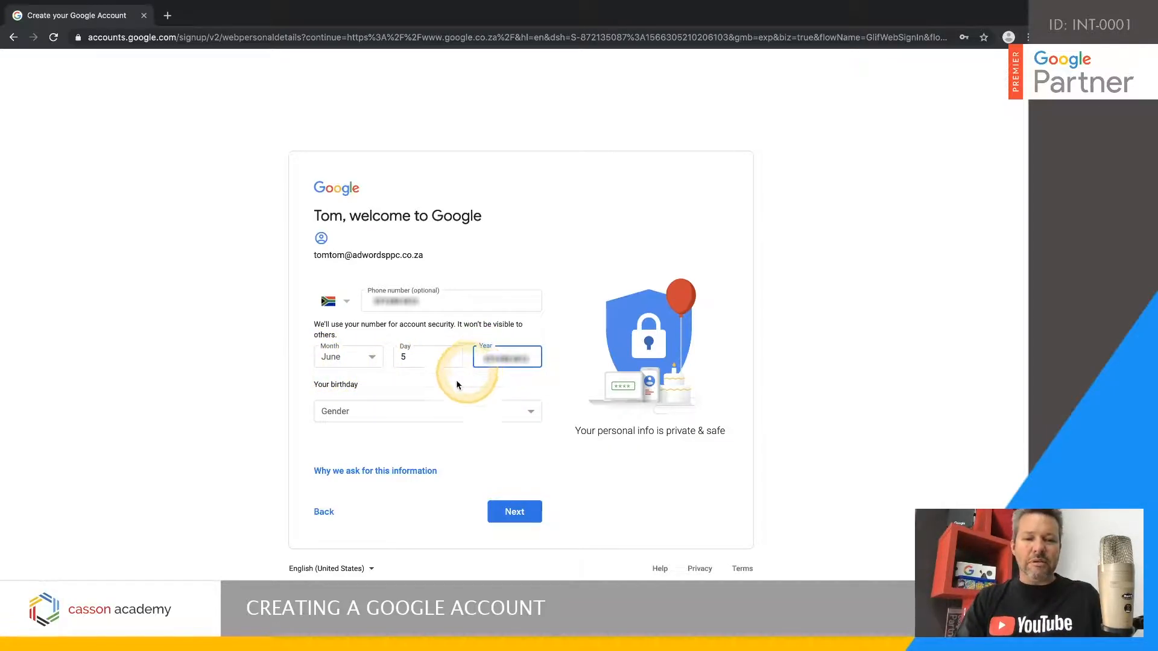
pyautogui.click(387, 414)
pyautogui.click(361, 424)
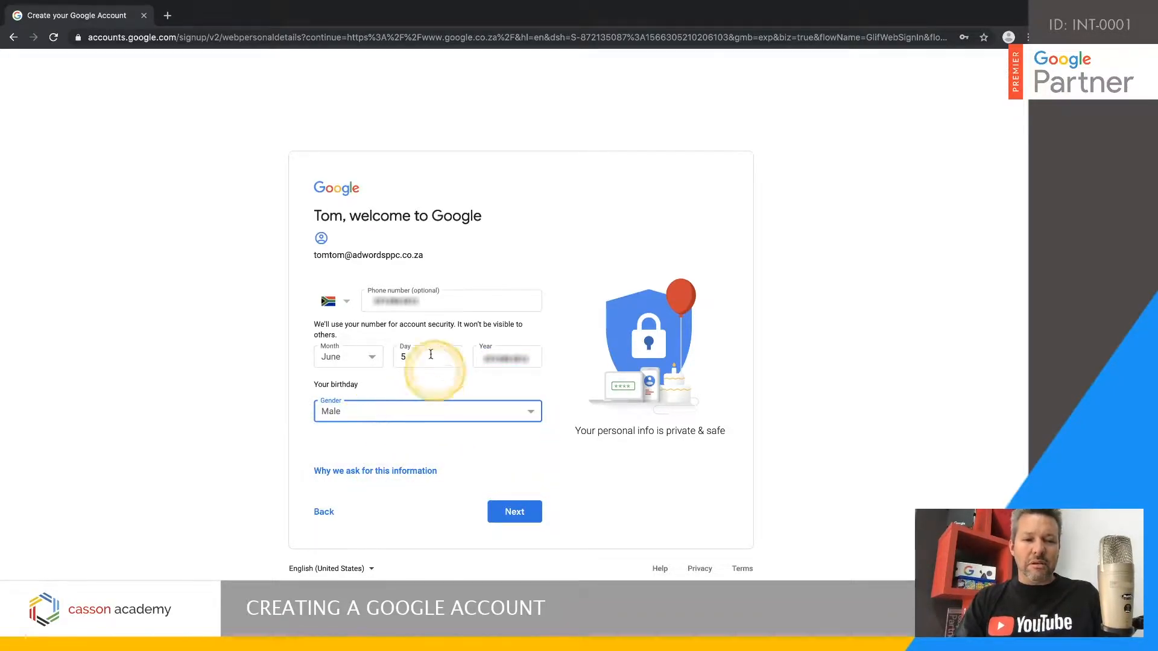
pyautogui.click(514, 514)
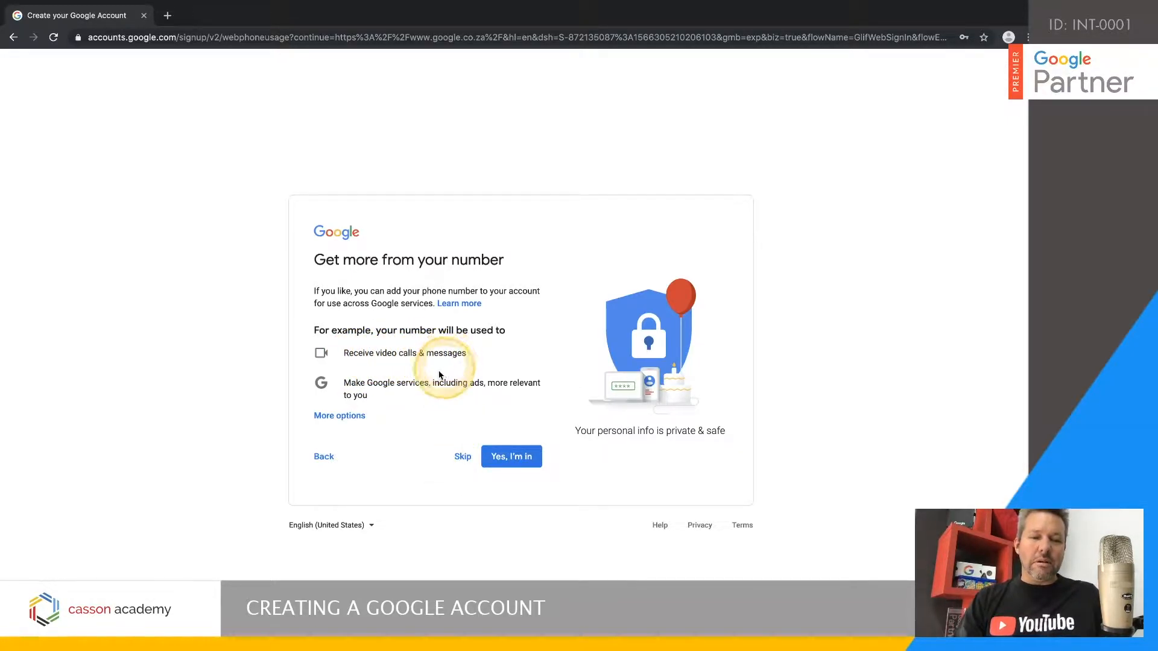
# - Accept 'Yes, I'm in' for phone use and agree to the Privacy and Terms
pyautogui.click(519, 462)
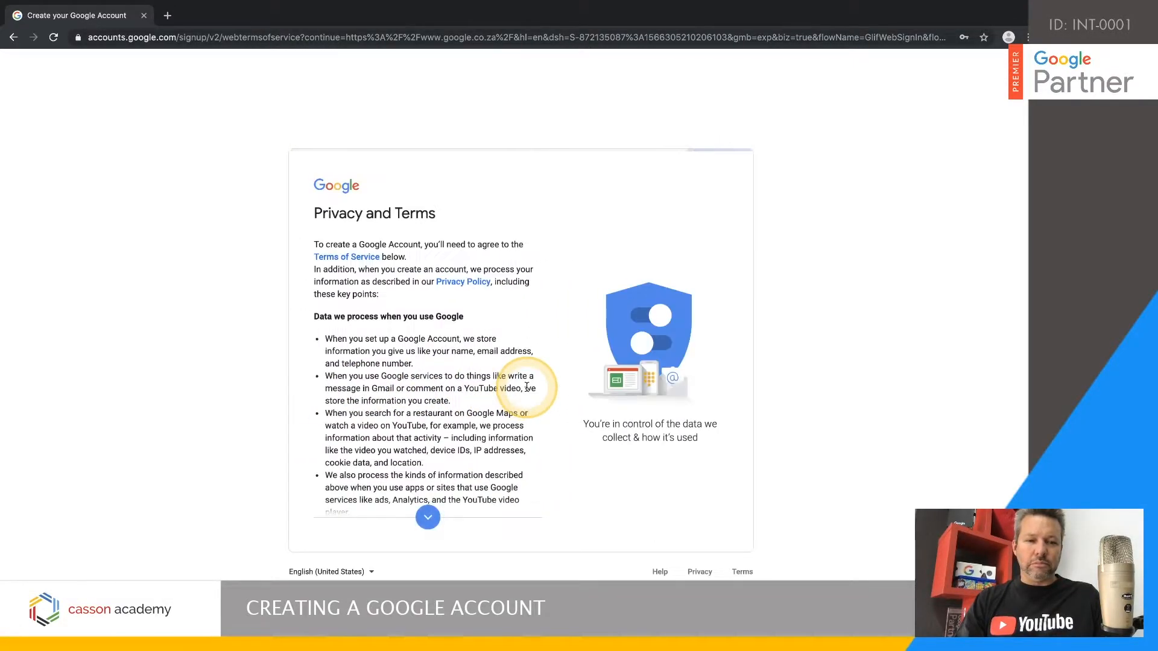
pyautogui.scroll(-10, 444, 414)
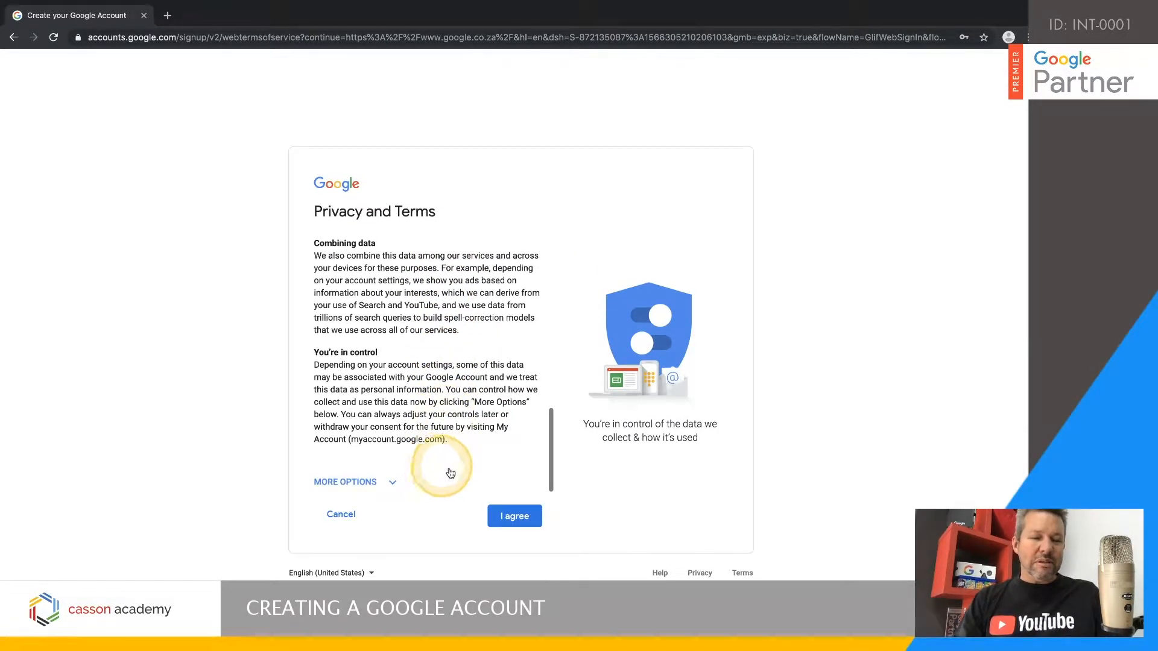
pyautogui.click(516, 519)
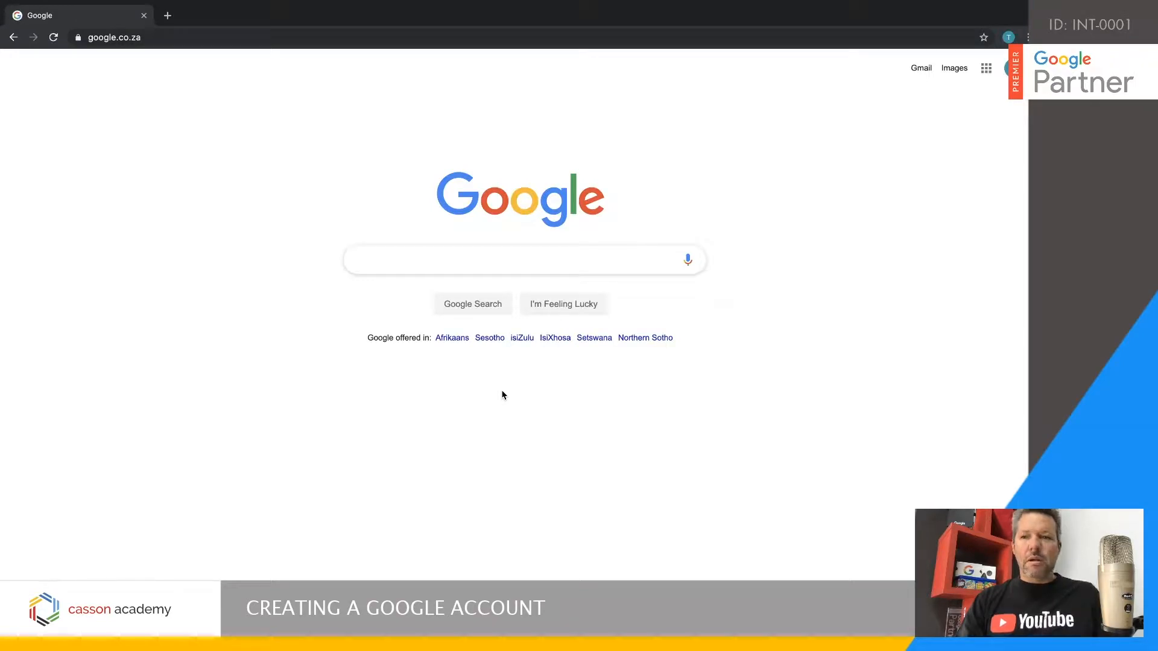
# - Check the signed-in account from the profile avatar, close the popup, and open a new tab
pyautogui.click(1008, 68)
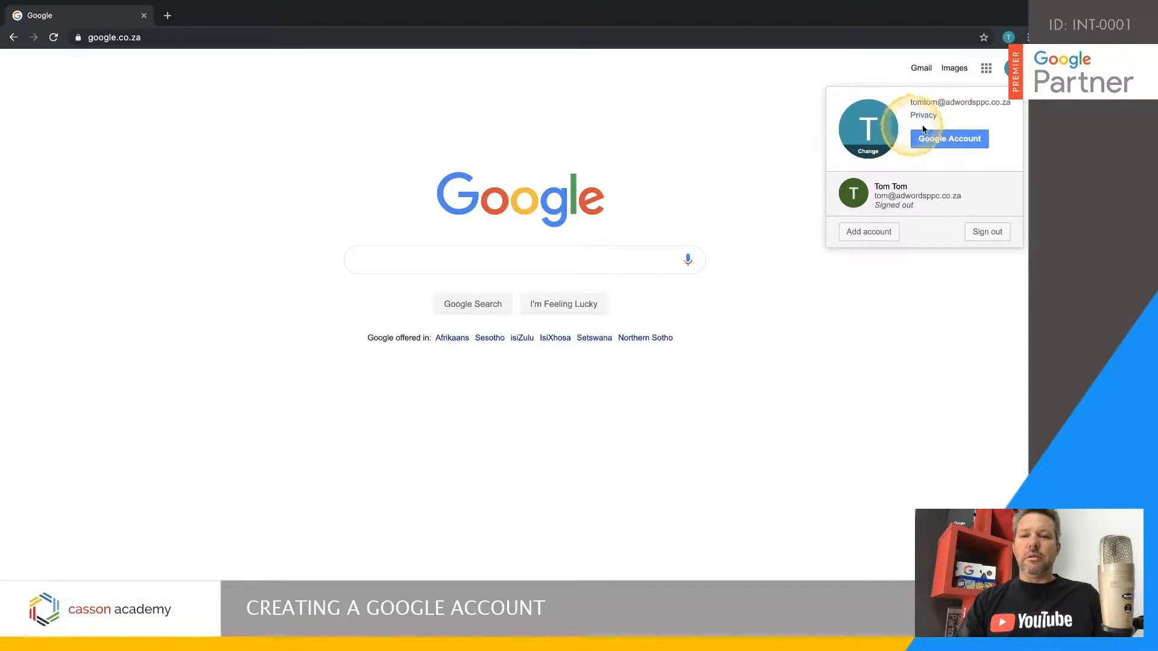
pyautogui.click(711, 123)
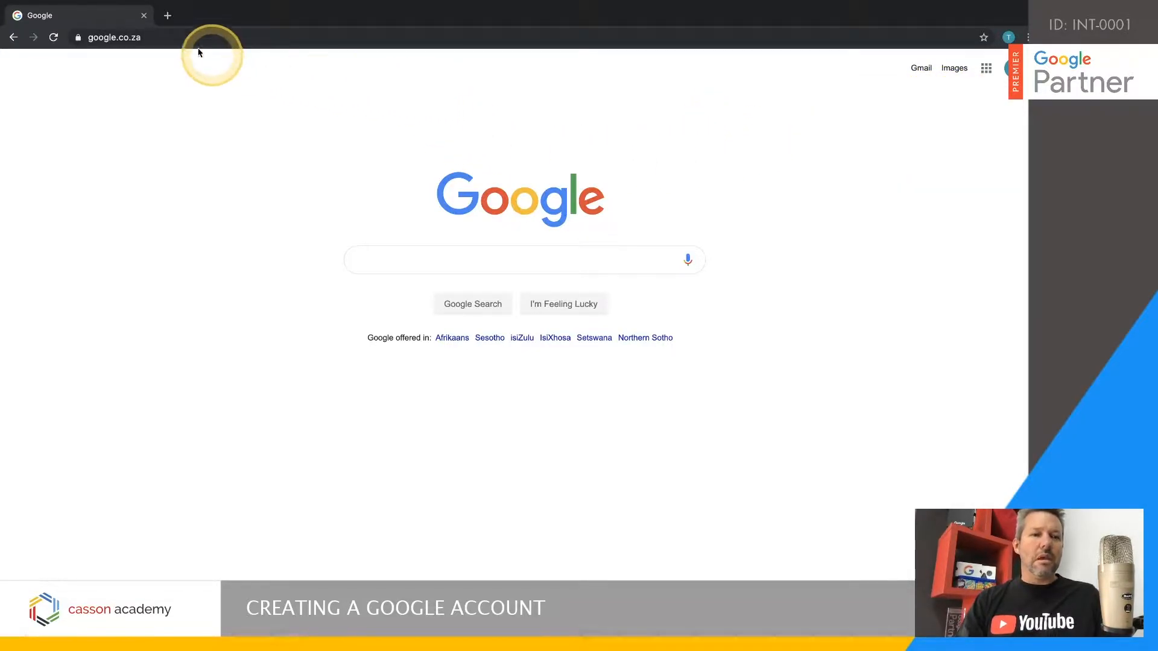
pyautogui.click(168, 16)
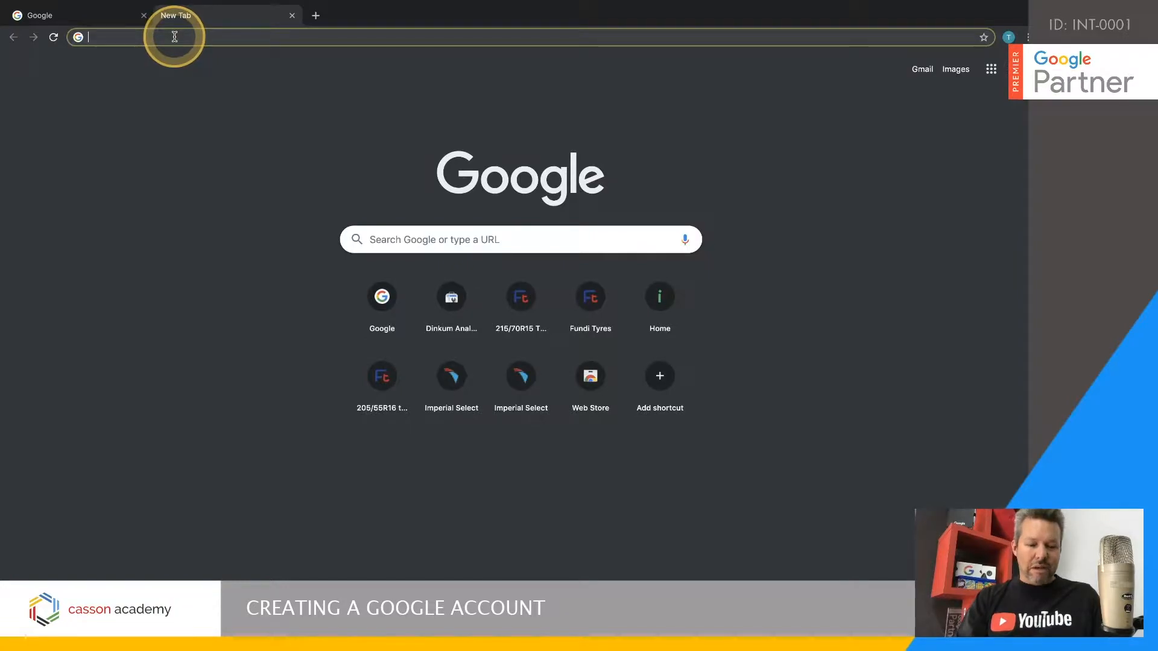
# - Search 'analytics' to reach the Analytics sign-up page, then type 'google adwords' in a new tab
pyautogui.write('analuytics')
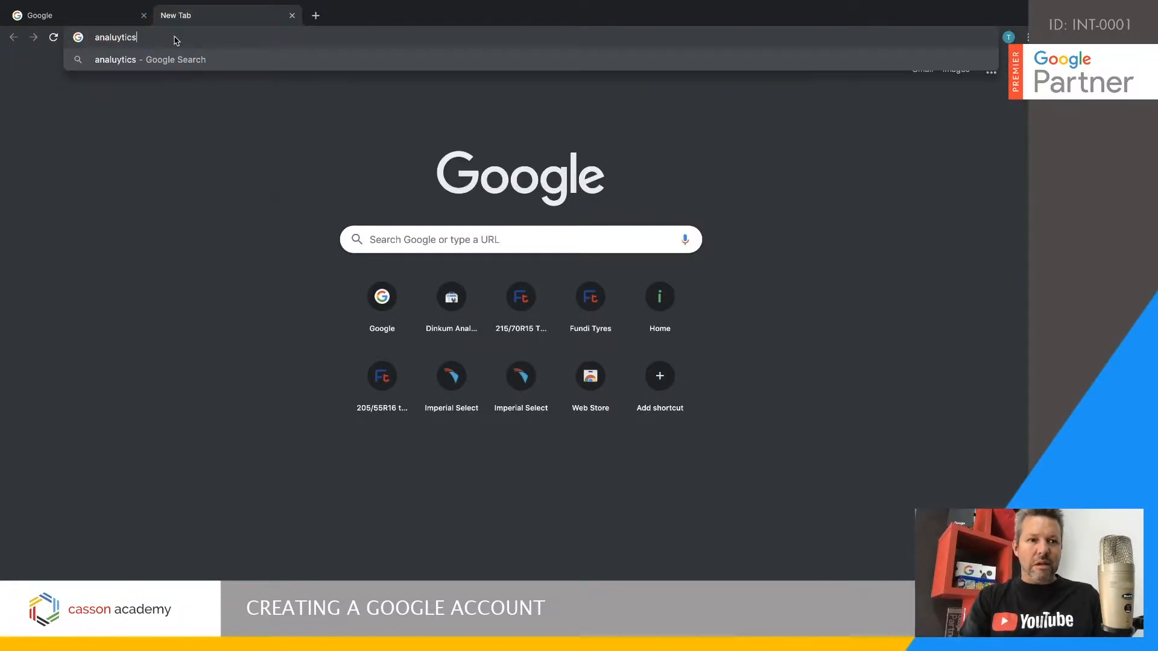
pyautogui.press('BackSpace')
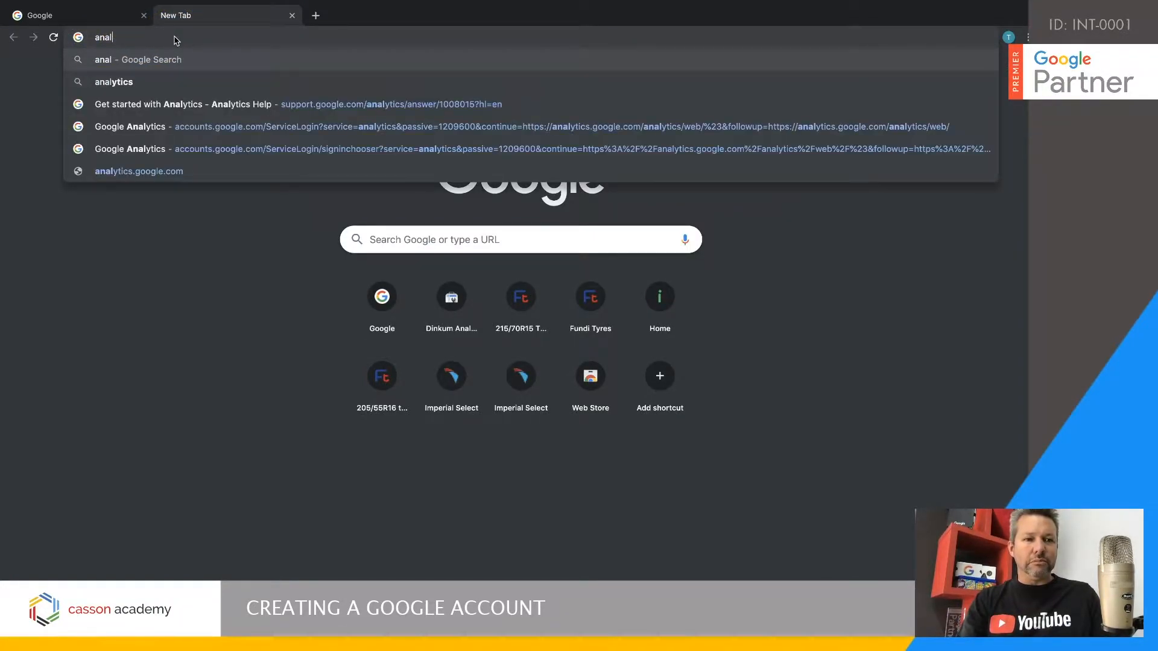
pyautogui.write('yt')
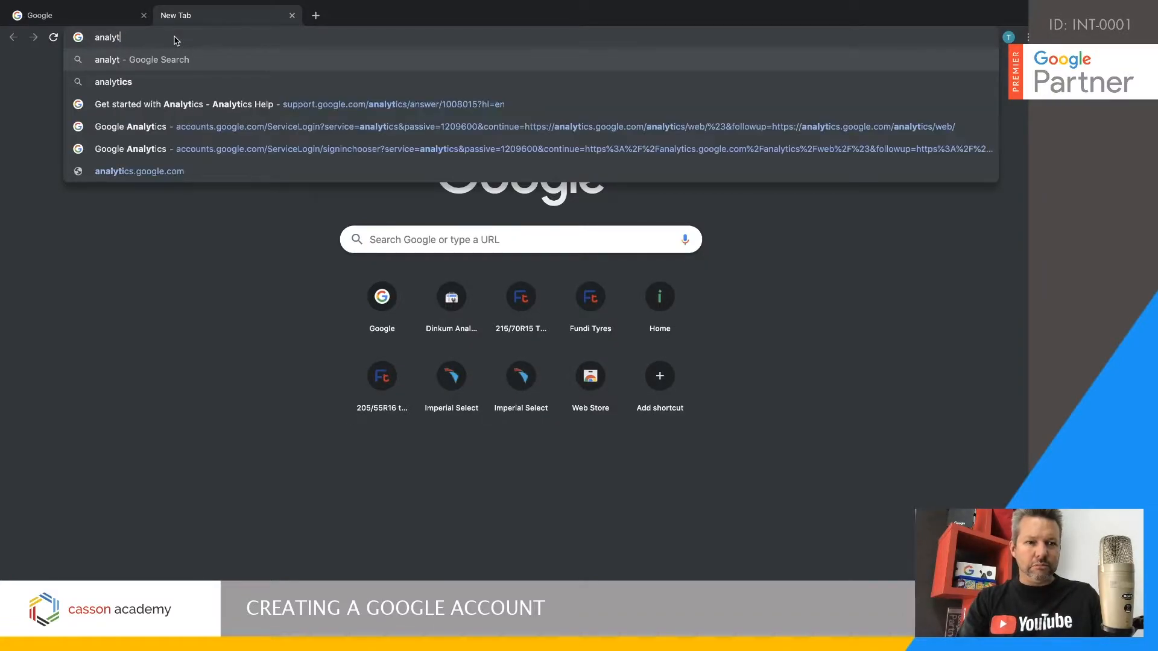
pyautogui.write('ics')
pyautogui.press('Return')
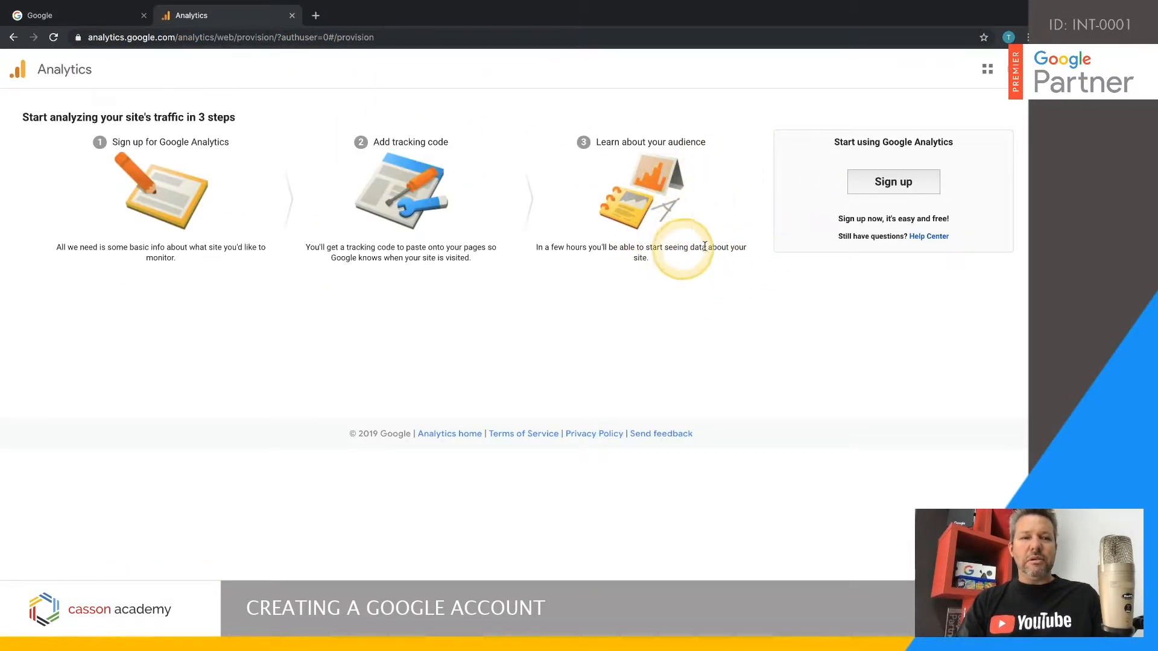
pyautogui.click(316, 15)
pyautogui.write('google')
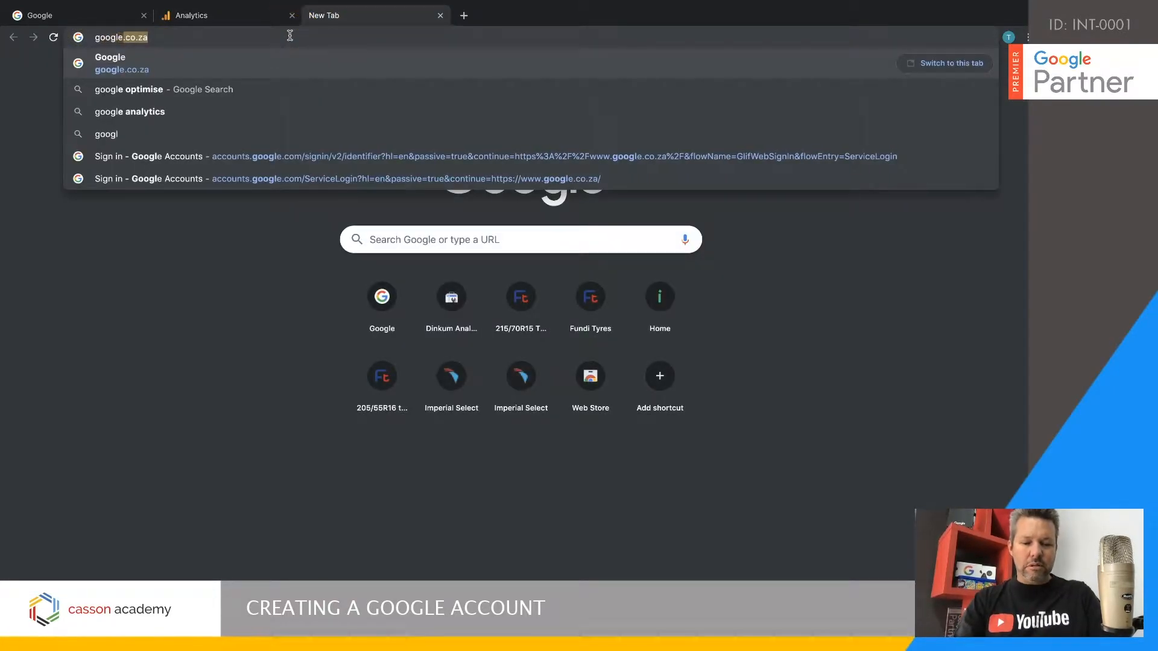
pyautogui.write(' adwords')
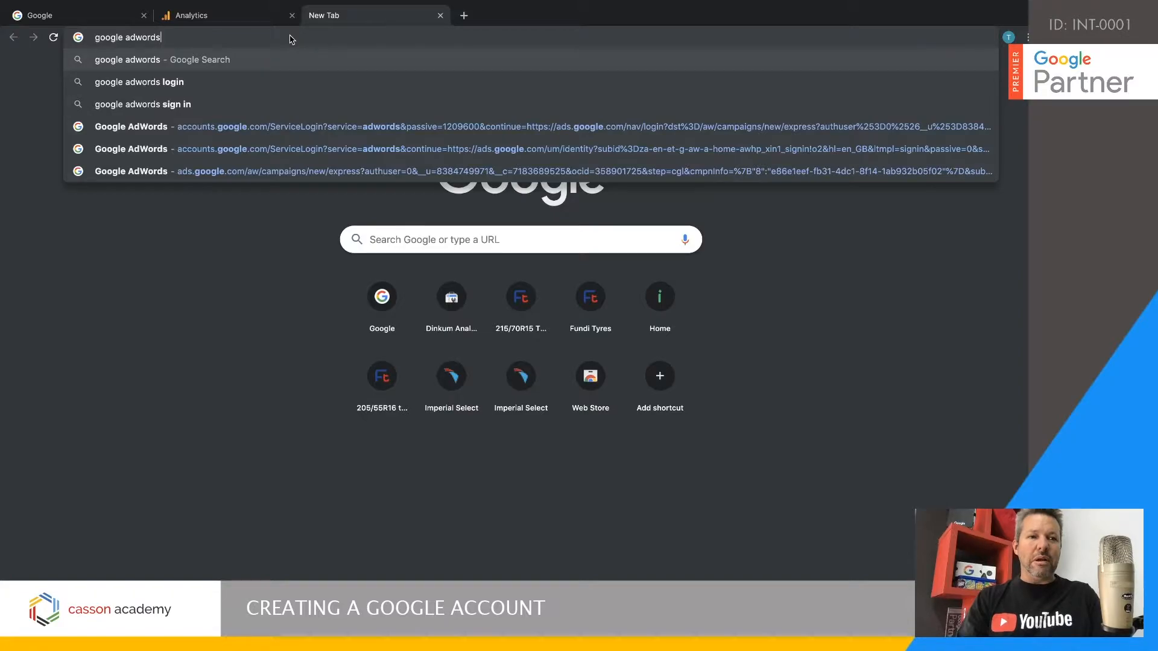
# - Search 'google adwords' and sign in to reach the Google Ads All campaigns page
pyautogui.click(282, 53)
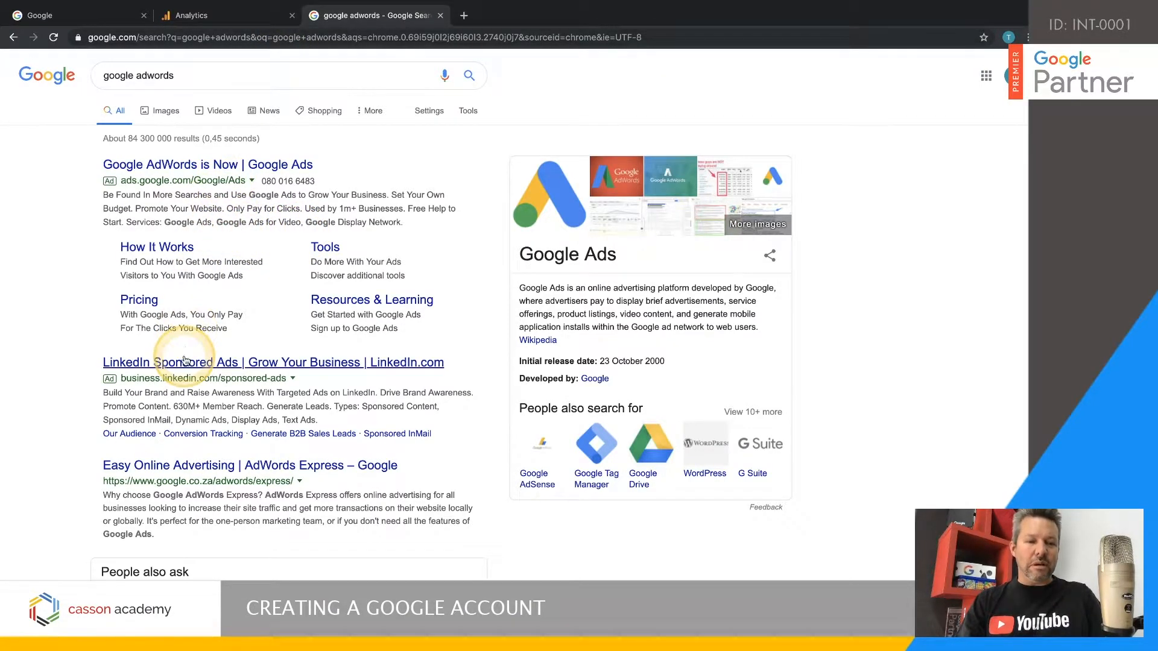
pyautogui.scroll(-2, 193, 365)
pyautogui.scroll(1, 192, 365)
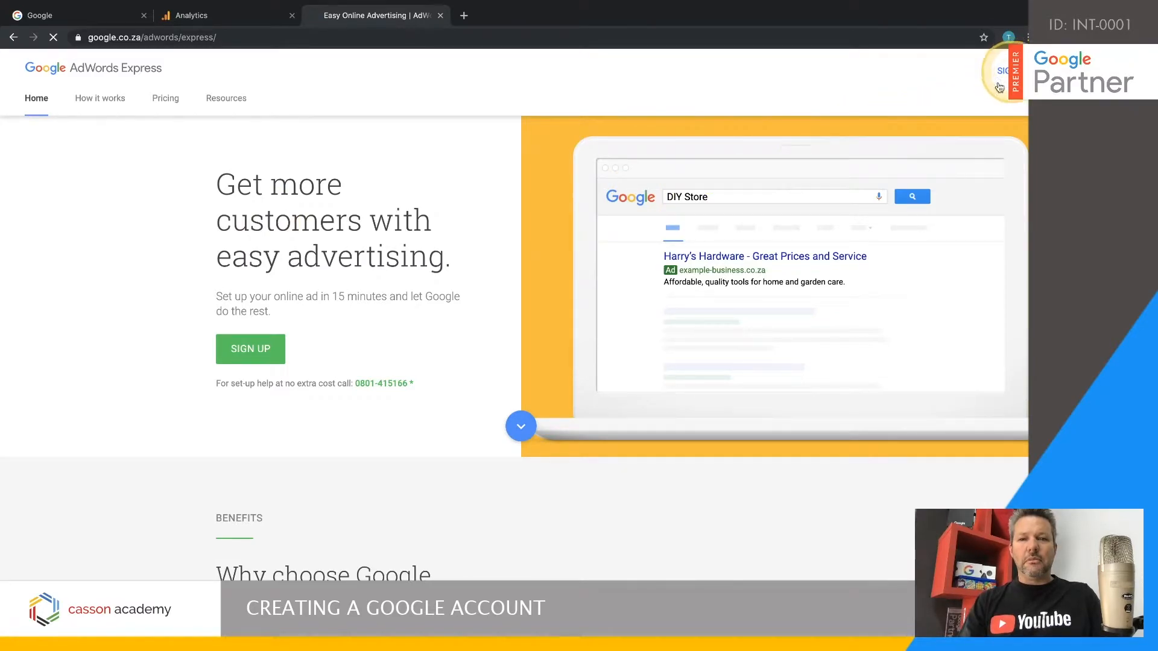
pyautogui.click(256, 146)
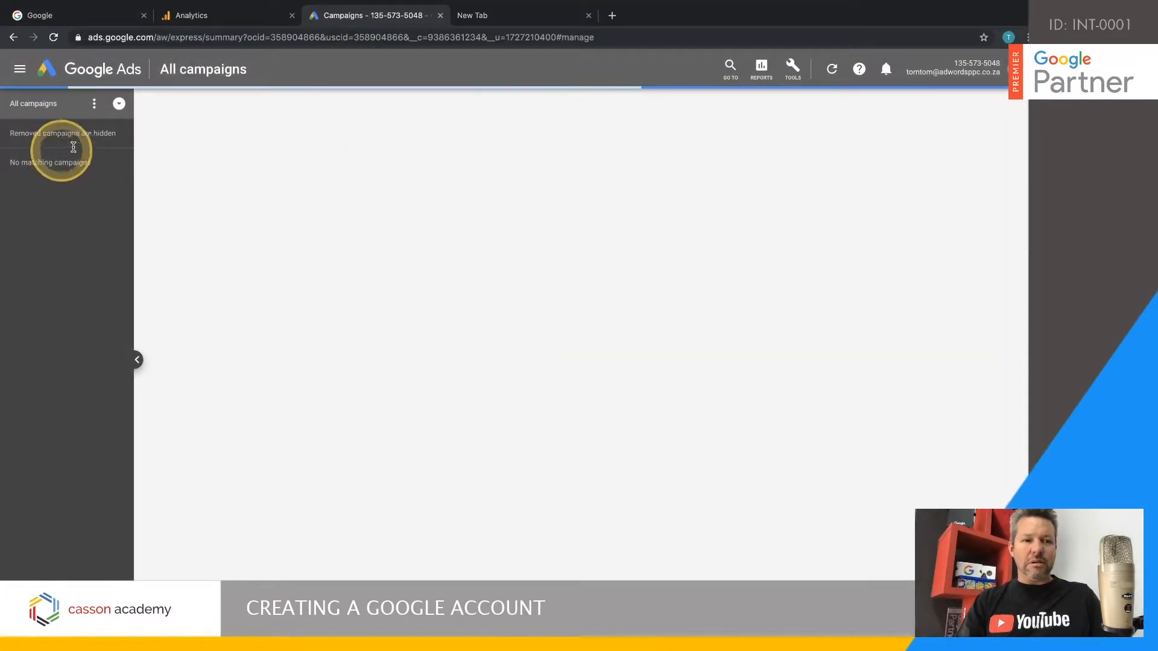
pyautogui.click(486, 20)
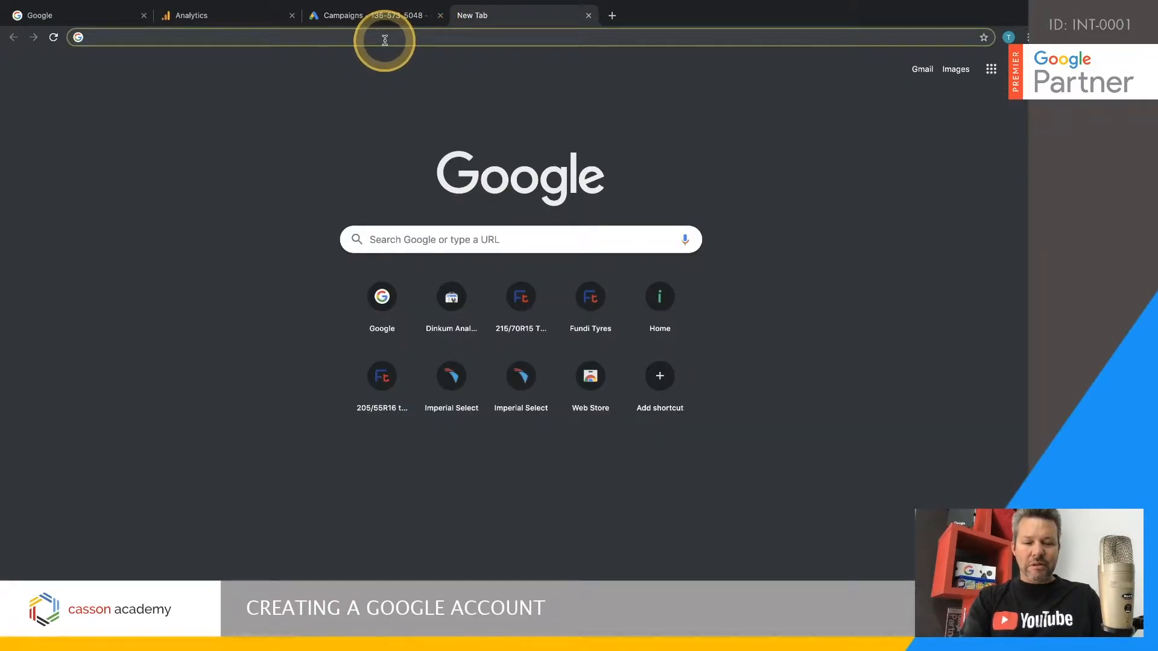
# - Search for 'Search Console' and open the Google Search Console result
pyautogui.write('Youtub')
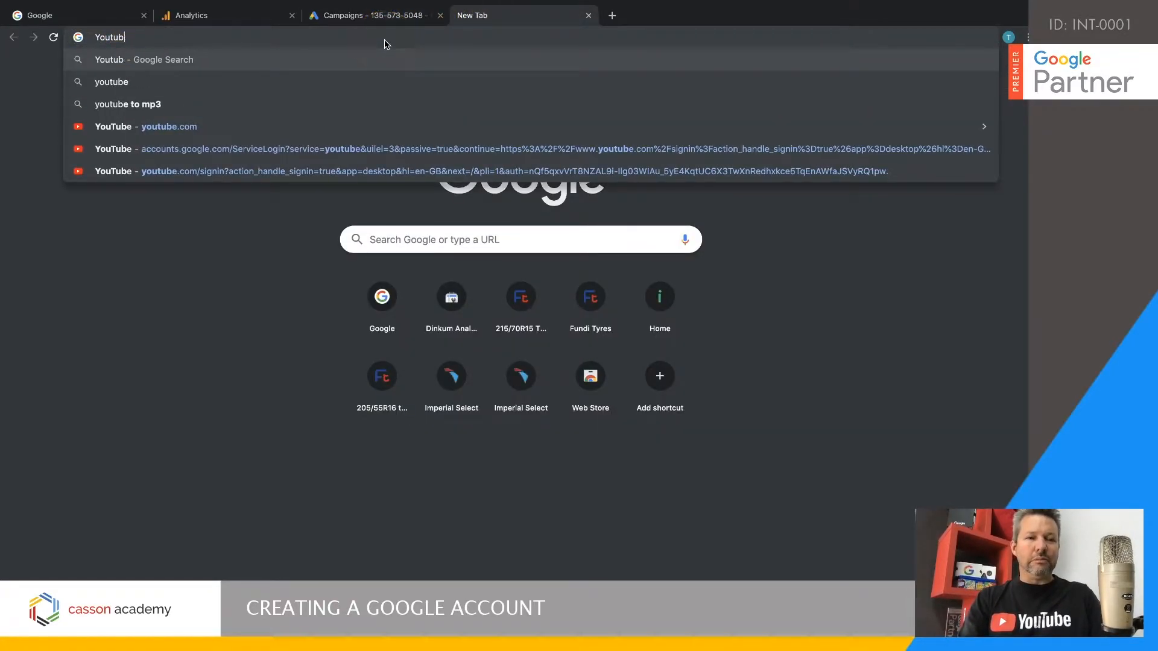
pyautogui.press('BackSpace')
pyautogui.press('BackSpace')
pyautogui.press('BackSpace')
pyautogui.press('BackSpace')
pyautogui.press('BackSpace')
pyautogui.click(384, 40)
pyautogui.write('Sea')
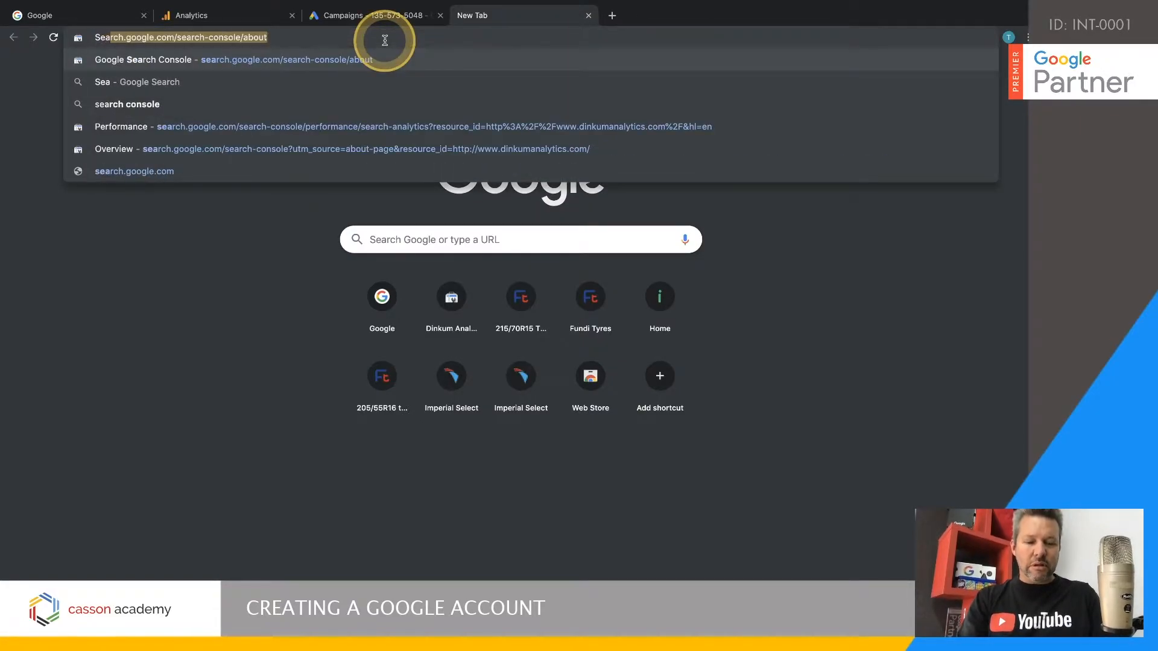
pyautogui.write('rch Console')
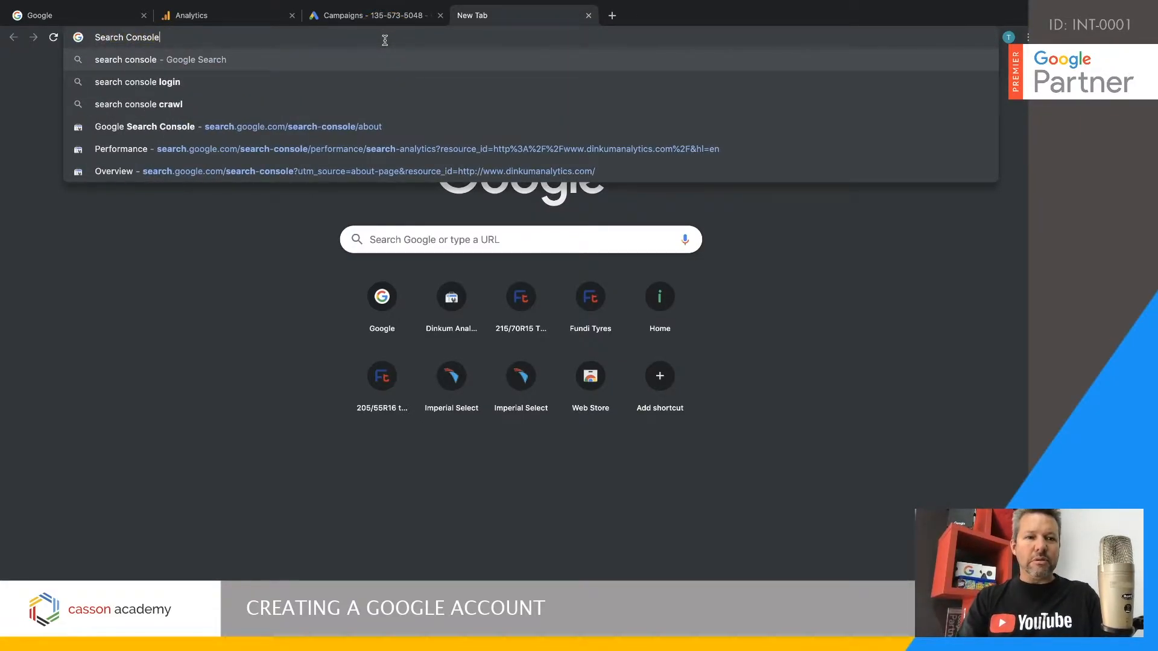
pyautogui.press('Return')
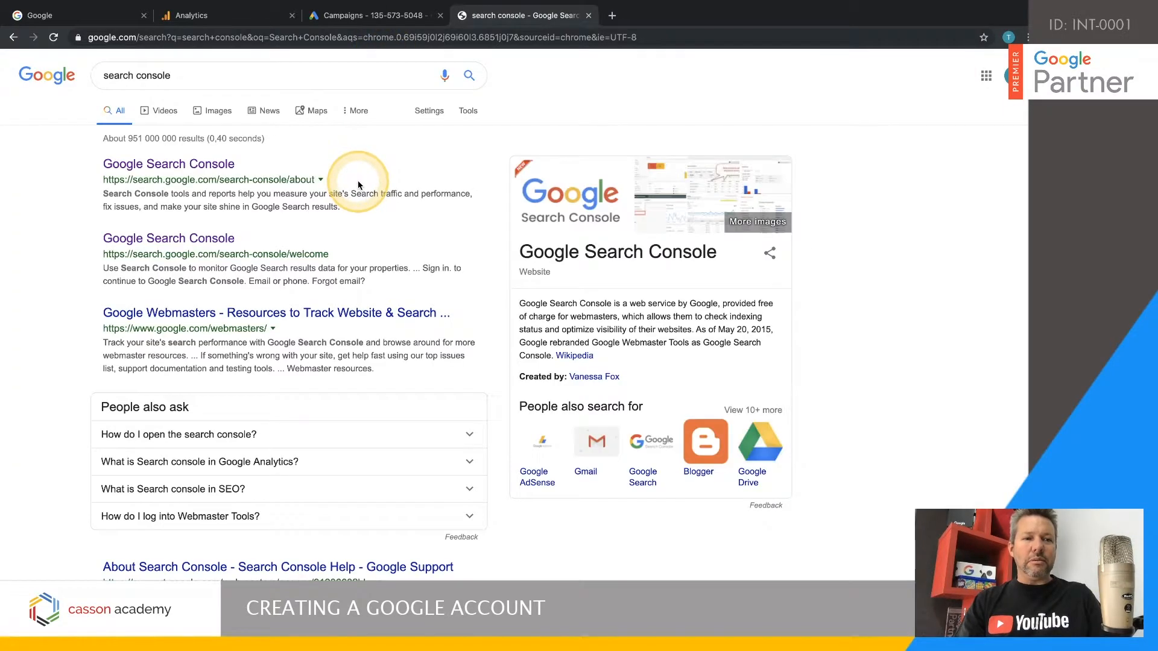
pyautogui.click(190, 173)
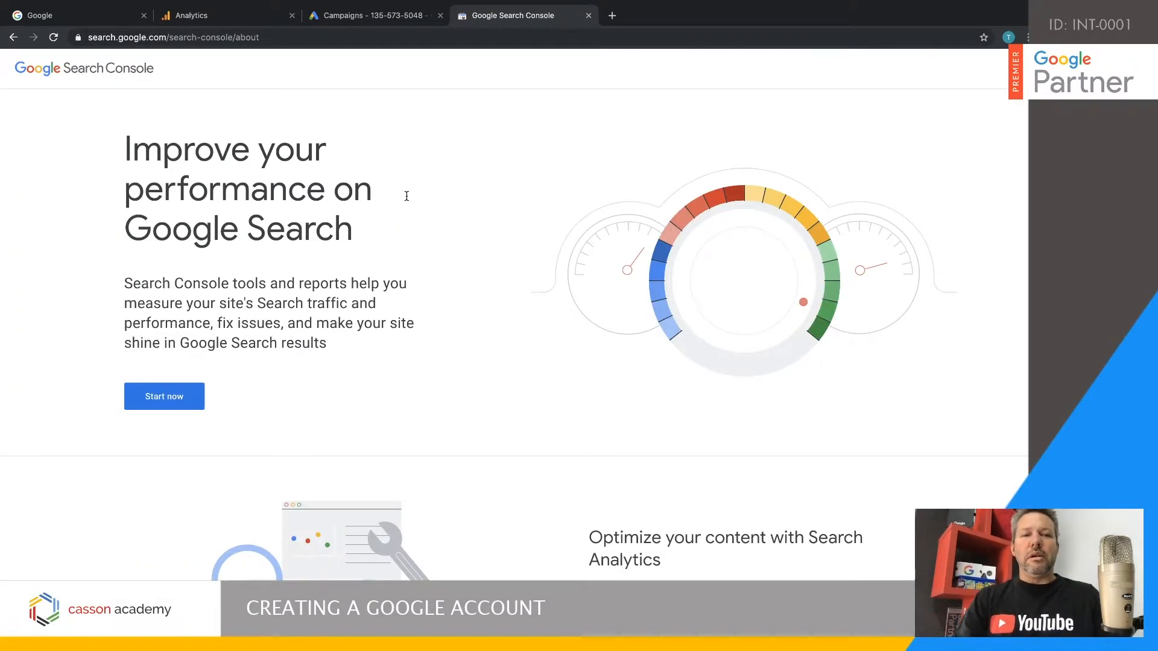
# - Replace that page with a 'Google Optimise' search, add a blank tab, and return to Google Ads
pyautogui.click(490, 41)
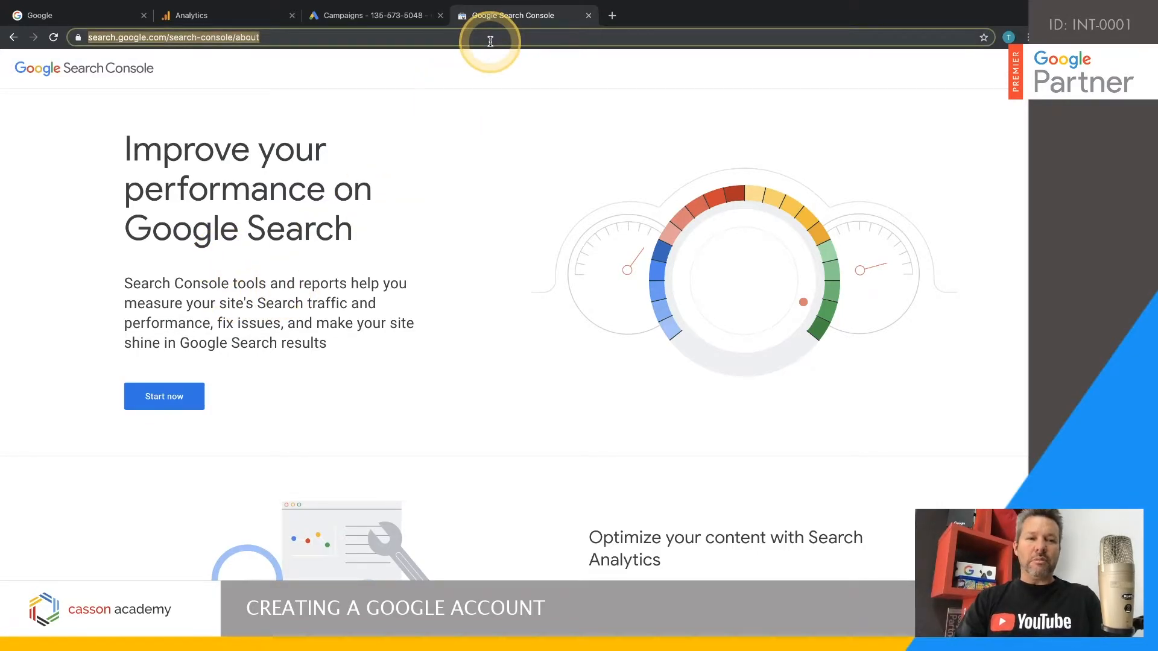
pyautogui.write('Google Op')
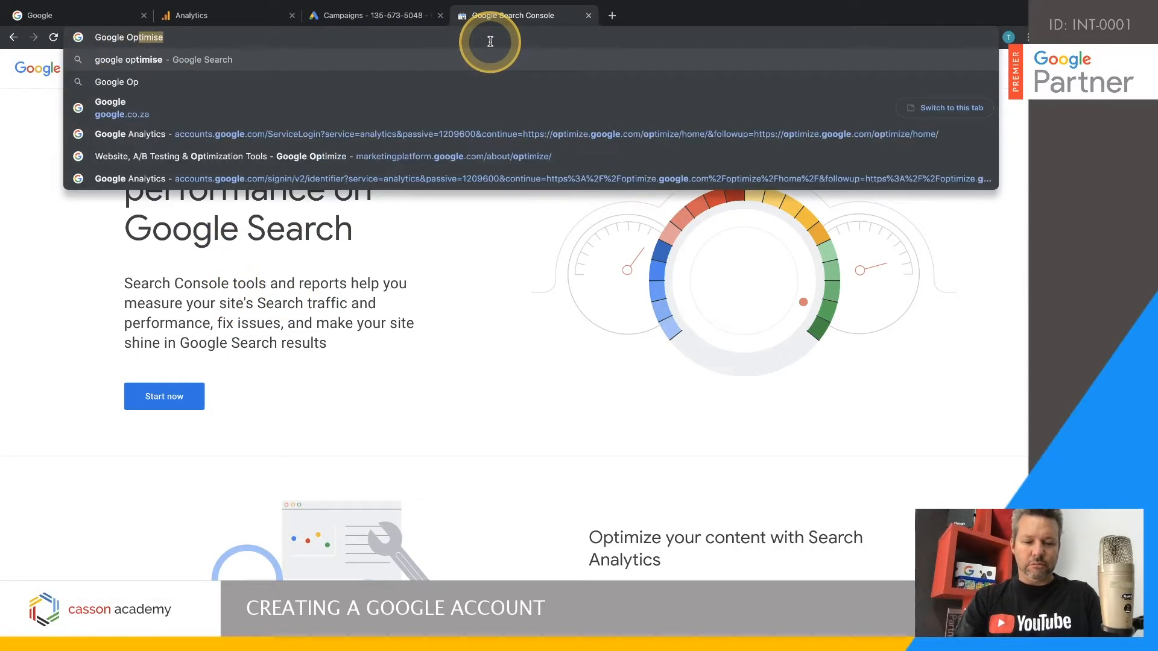
pyautogui.write('timise')
pyautogui.press('Return')
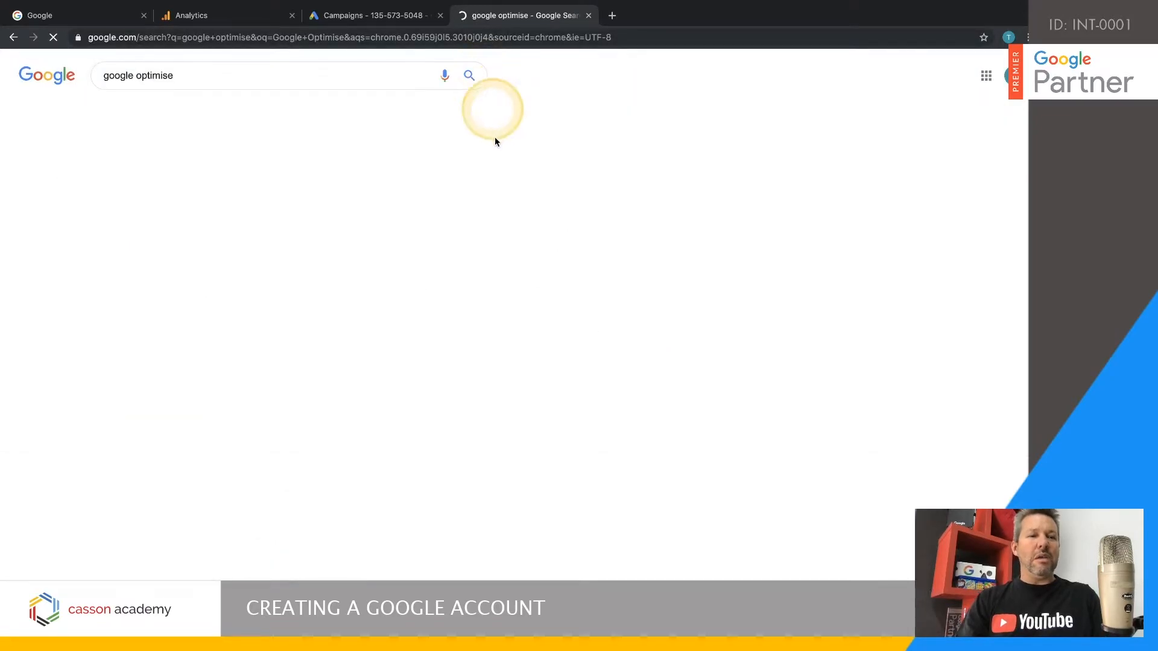
pyautogui.click(613, 15)
pyautogui.click(519, 17)
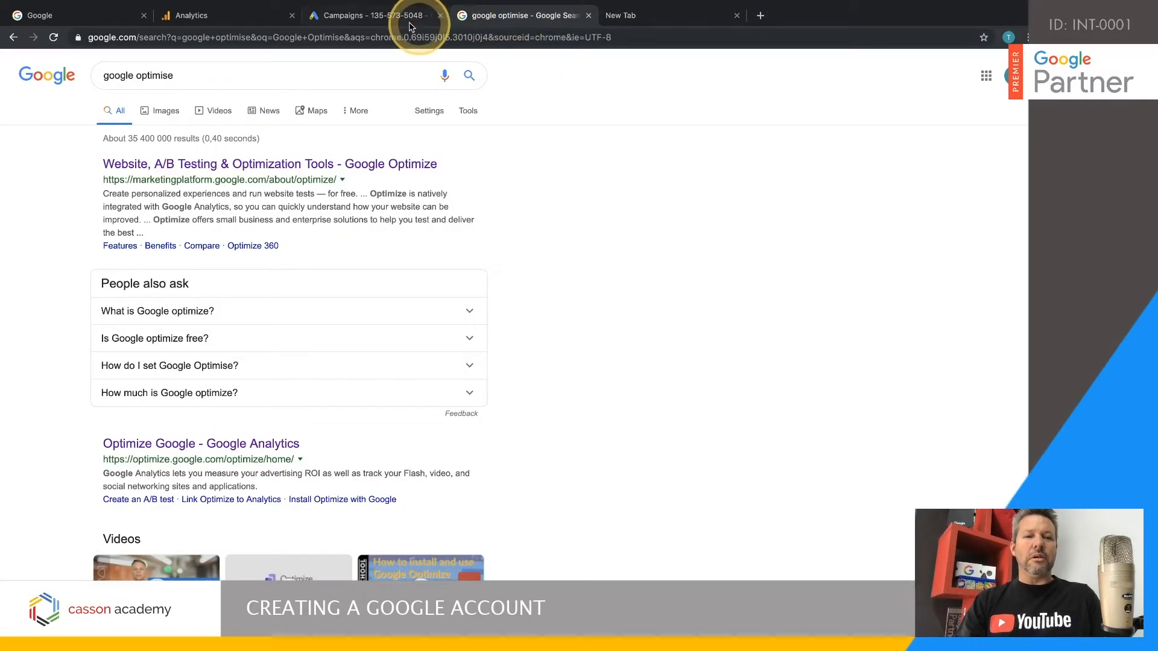
pyautogui.click(386, 17)
# - Pass through the Analytics tab back to the first tab's google.co.za home page
pyautogui.click(232, 18)
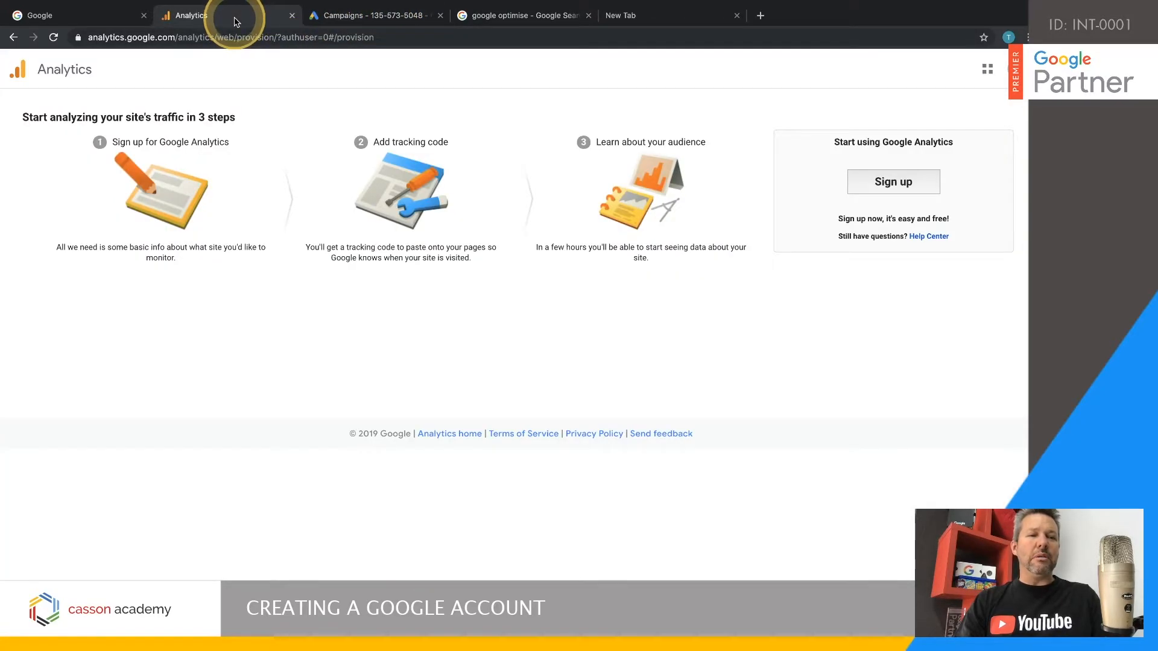
pyautogui.click(105, 20)
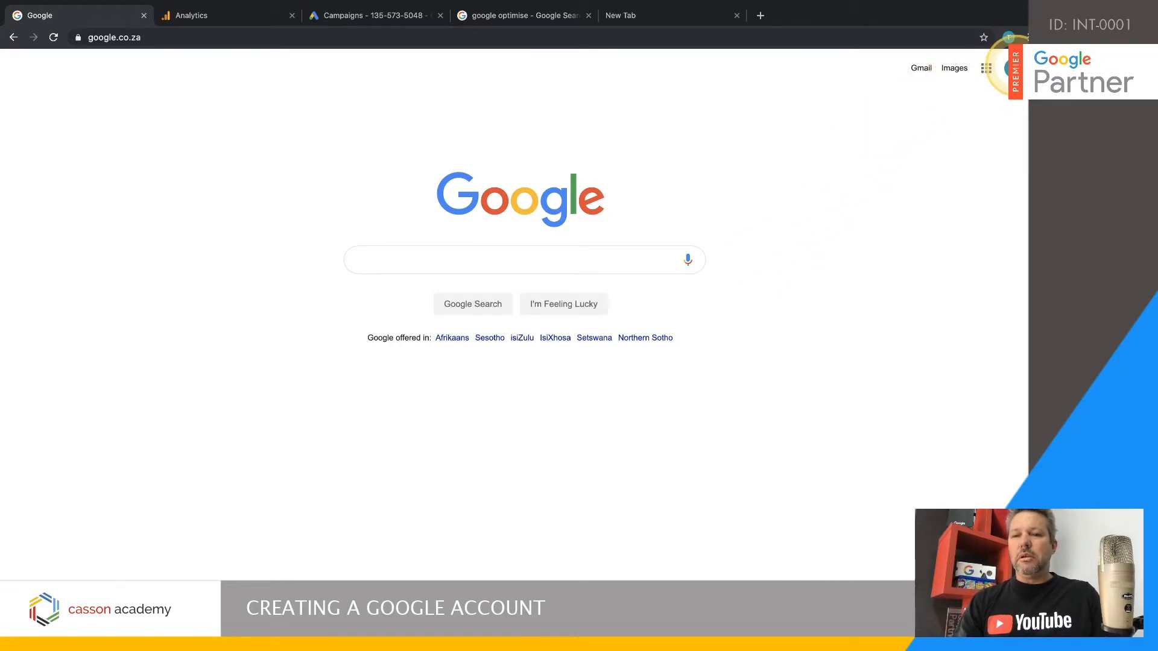
# - Open Google Account from the avatar menu and review the Personal info profile and contact details
pyautogui.click(1010, 68)
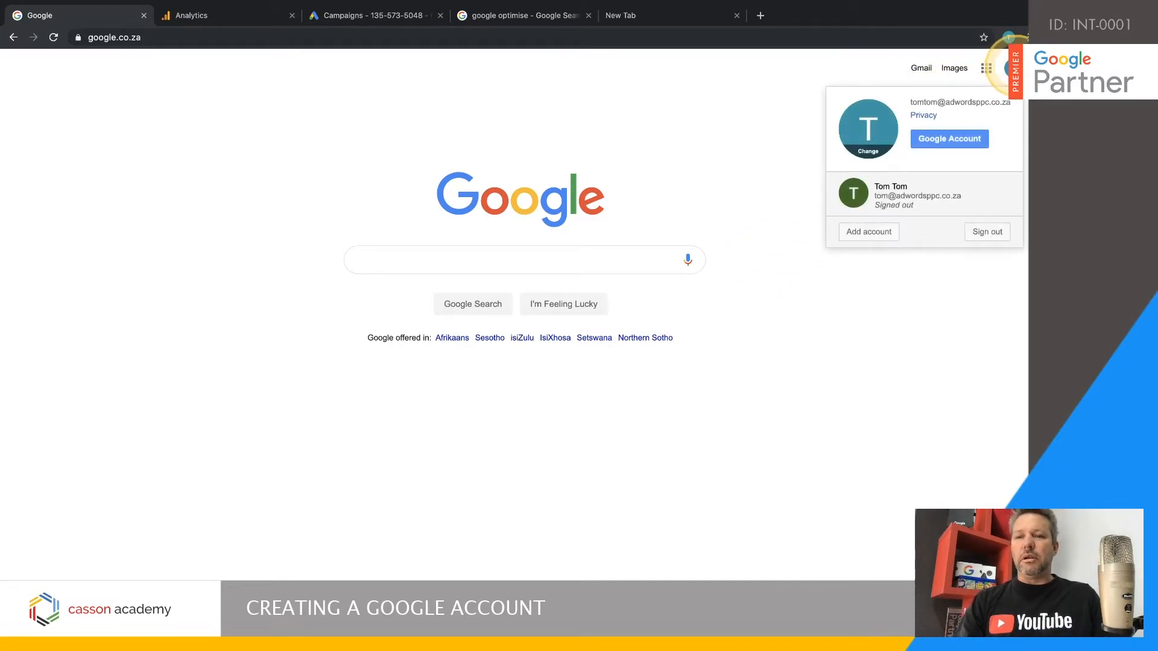
pyautogui.click(942, 139)
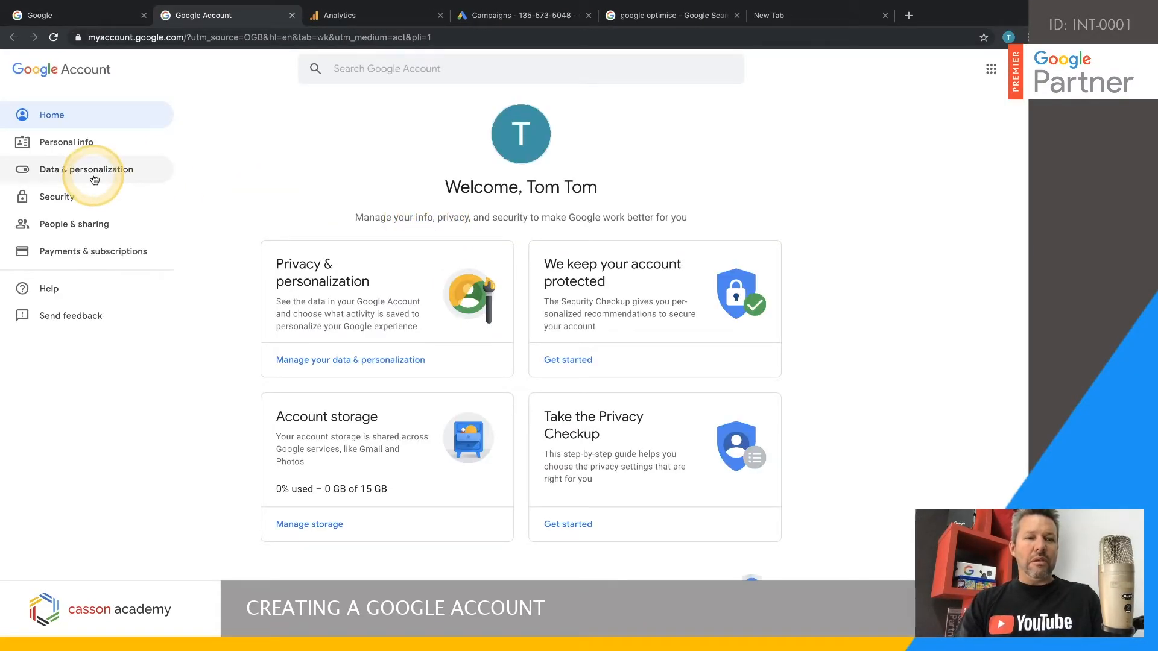
pyautogui.click(85, 142)
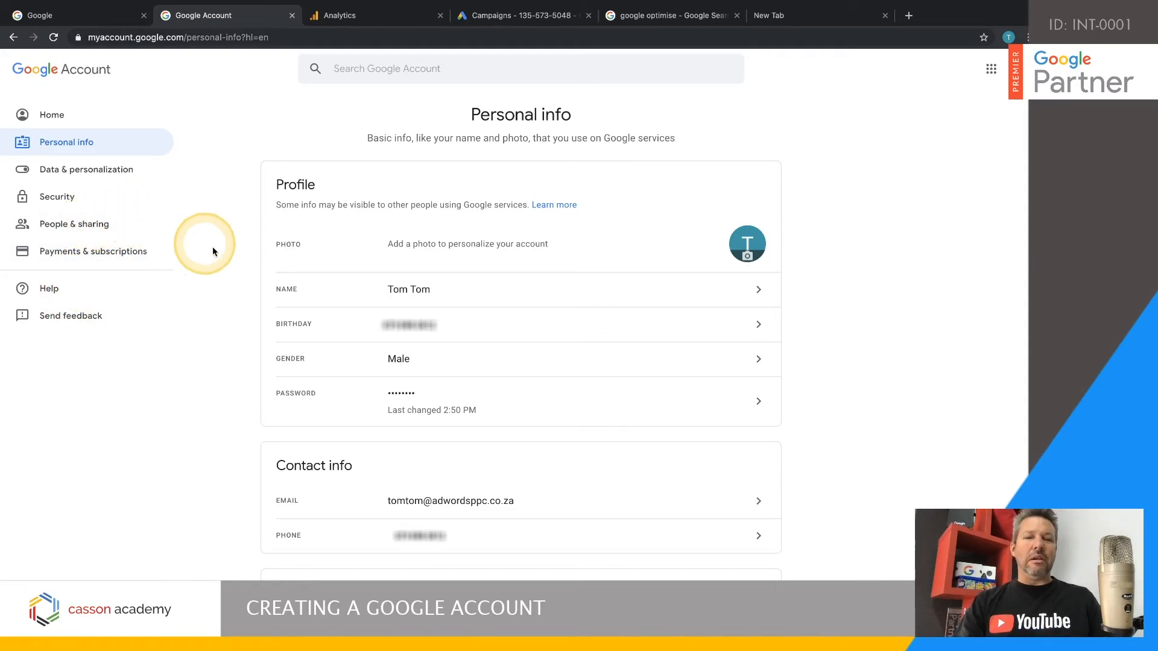
pyautogui.scroll(-2, 383, 331)
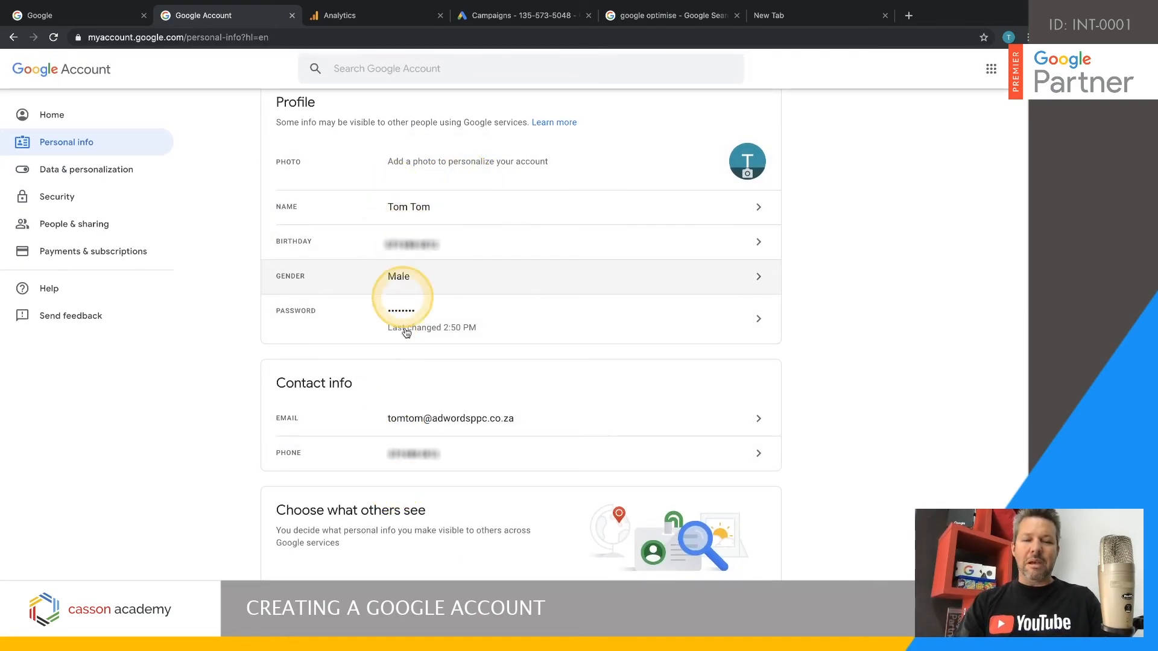
pyautogui.scroll(2, 476, 446)
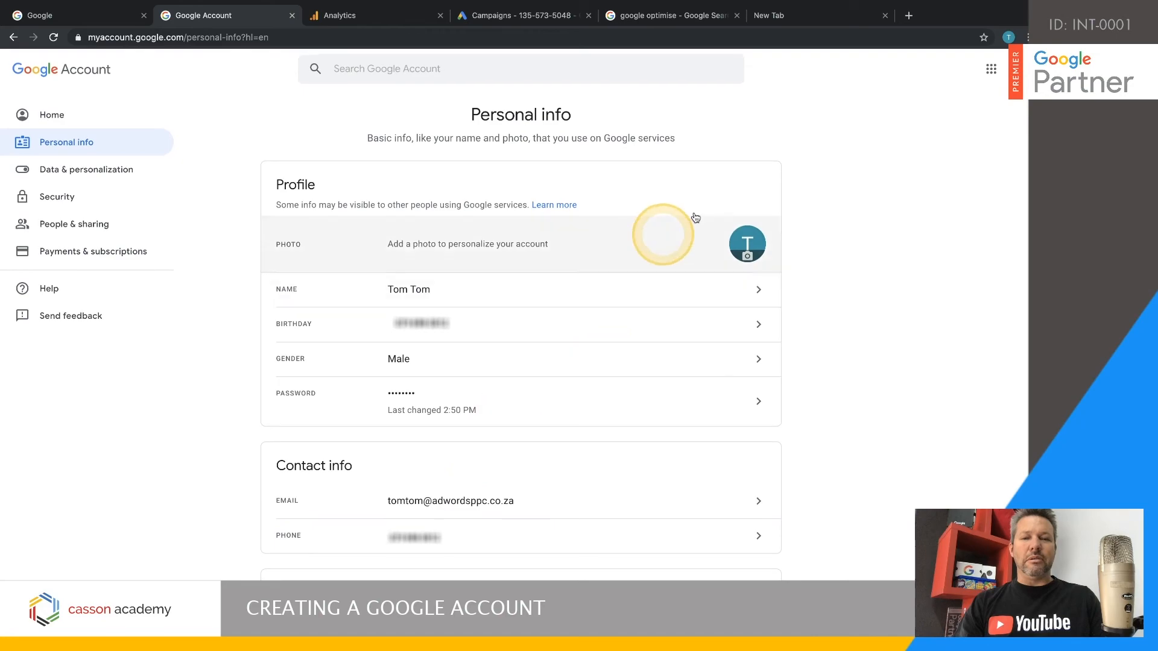